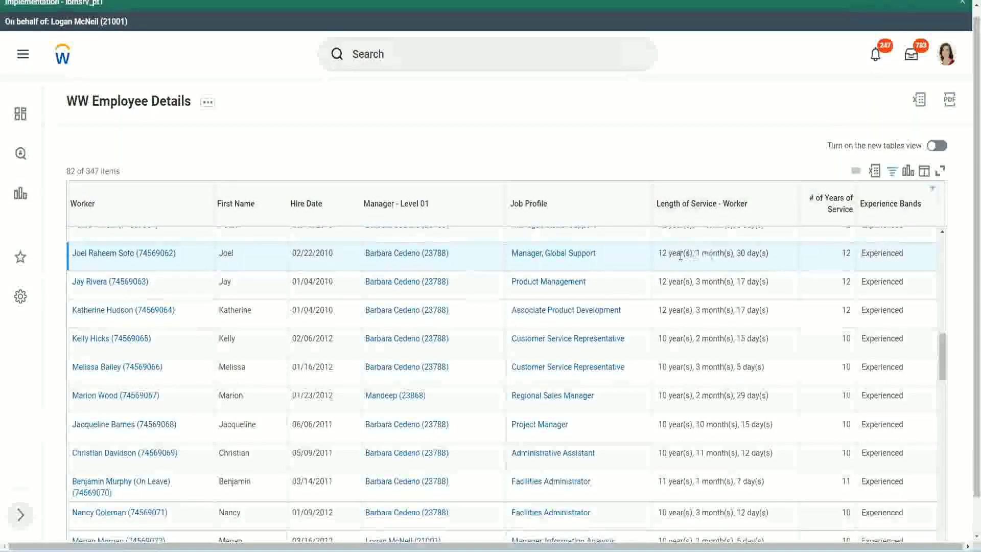
Compare the Length of Service text with the # of Years of Service value in the Manager, Global Support row.
drag(658, 256, 663, 257)
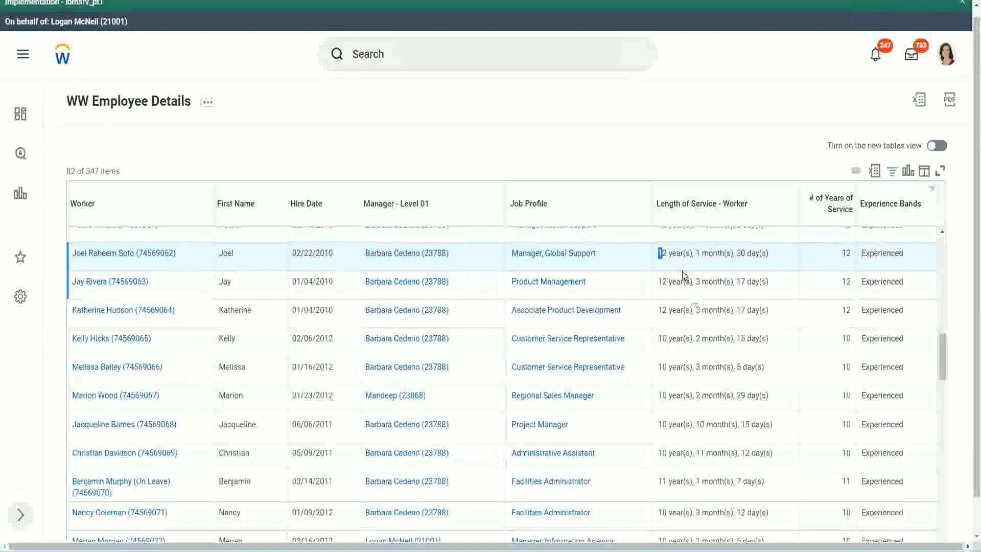
click(692, 253)
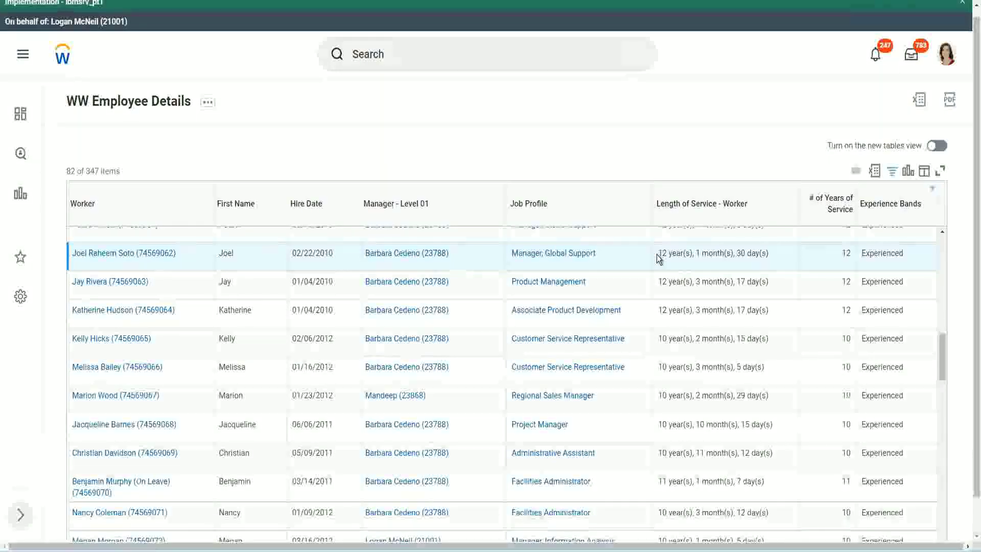
drag(657, 254, 694, 252)
double_click(697, 252)
double_click(740, 253)
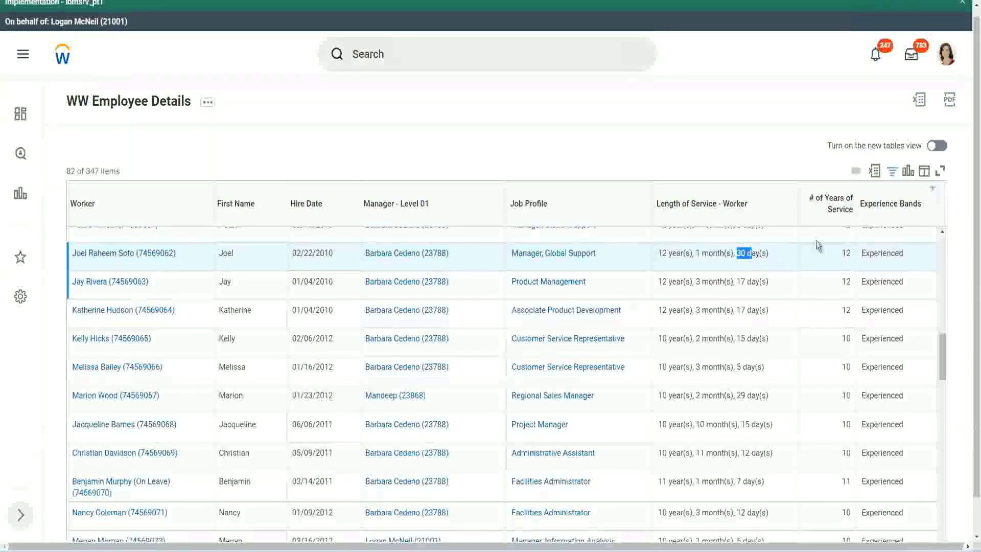
click(823, 268)
double_click(823, 268)
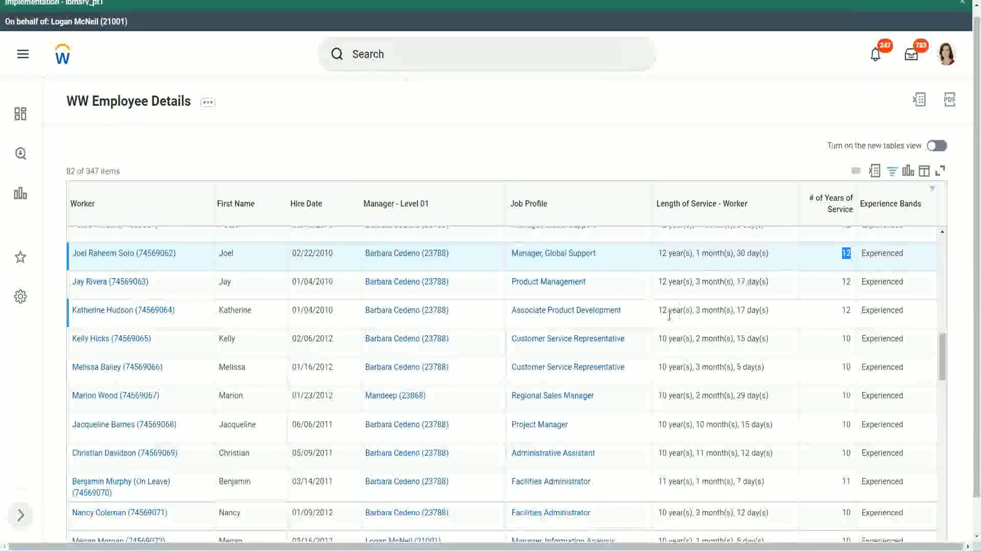
Compare the years, months and days of service with the # of Years of Service value in the Administrative Assistant row.
click(673, 452)
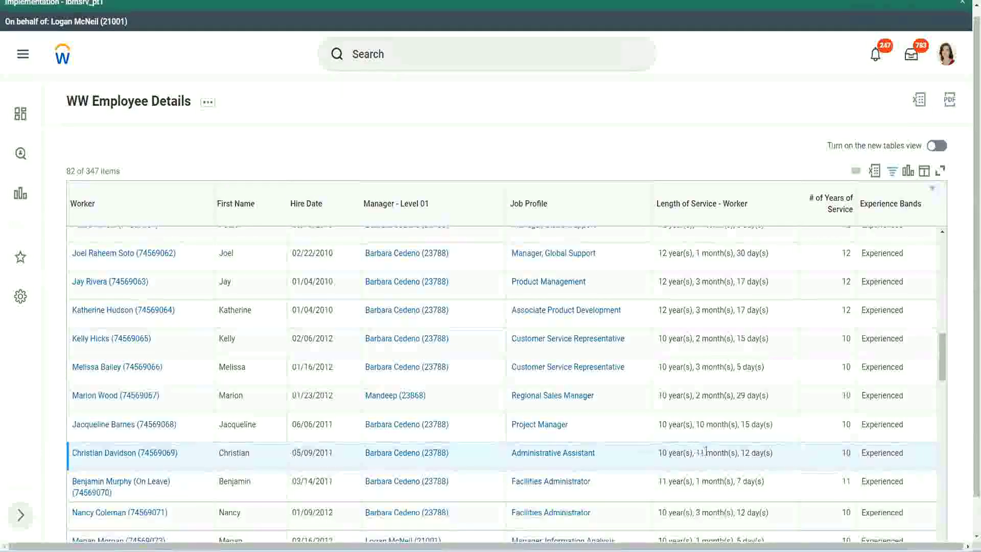
drag(697, 452, 751, 453)
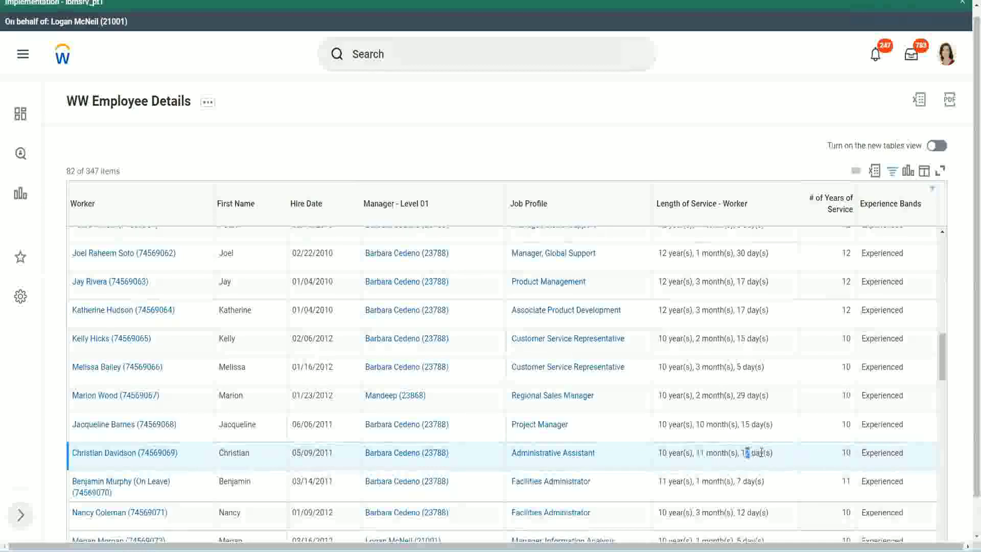
click(761, 452)
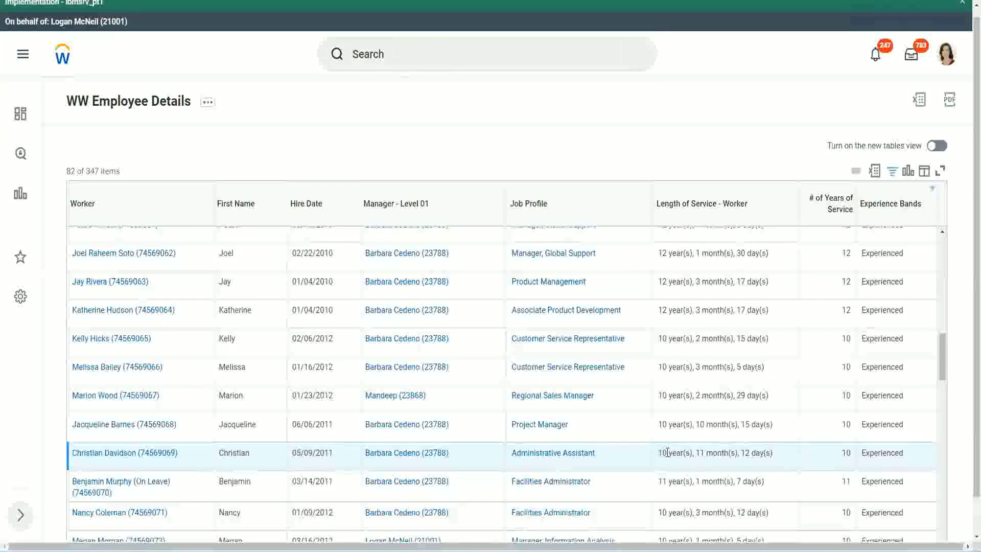
double_click(846, 454)
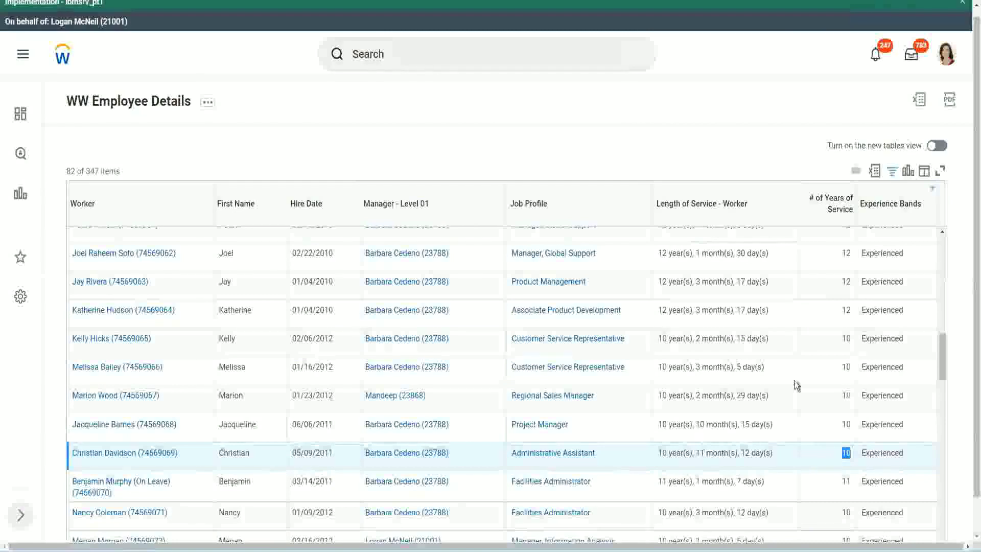
click(843, 325)
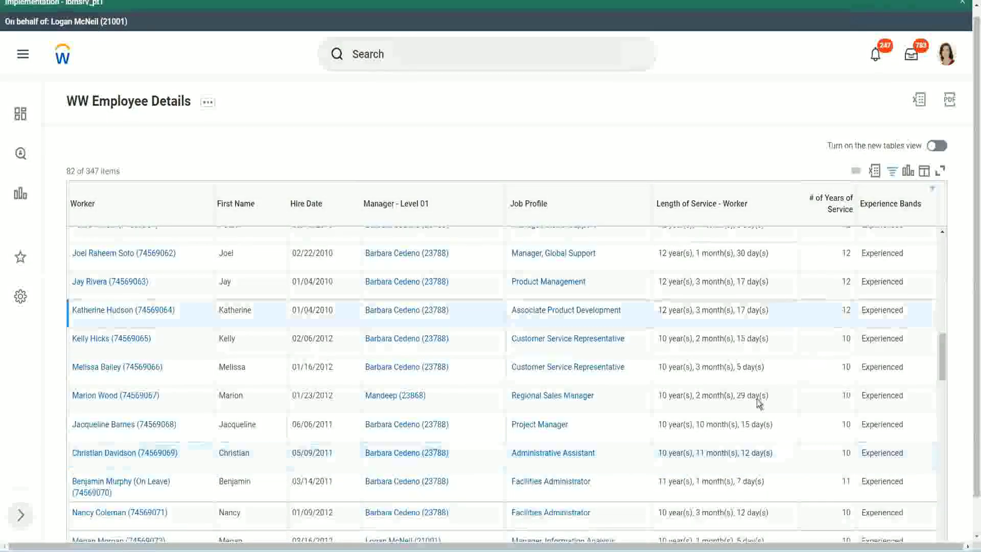
double_click(670, 450)
click(741, 449)
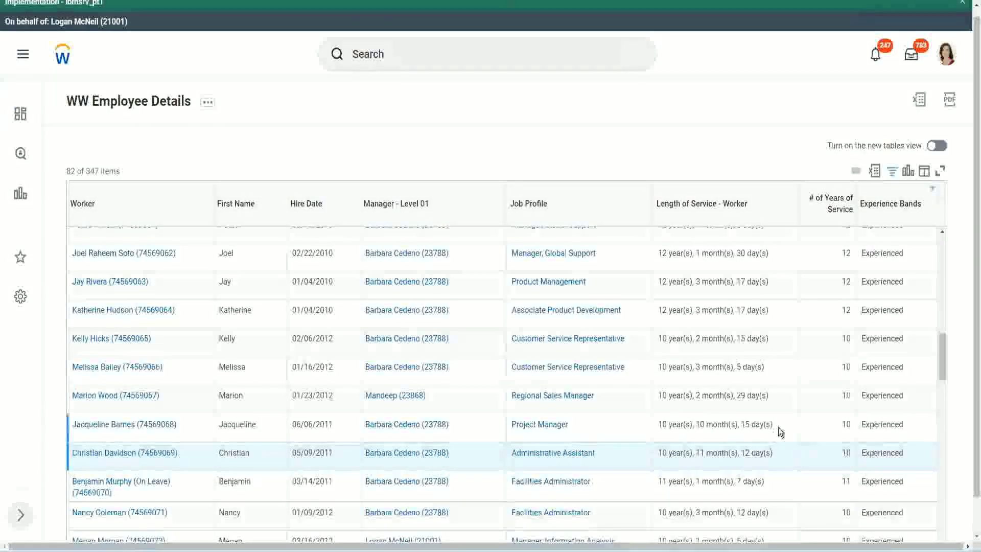
Check how length of service converts to whole years across the Manager, Global Support, Administrative Assistant and Project Manager rows.
double_click(849, 254)
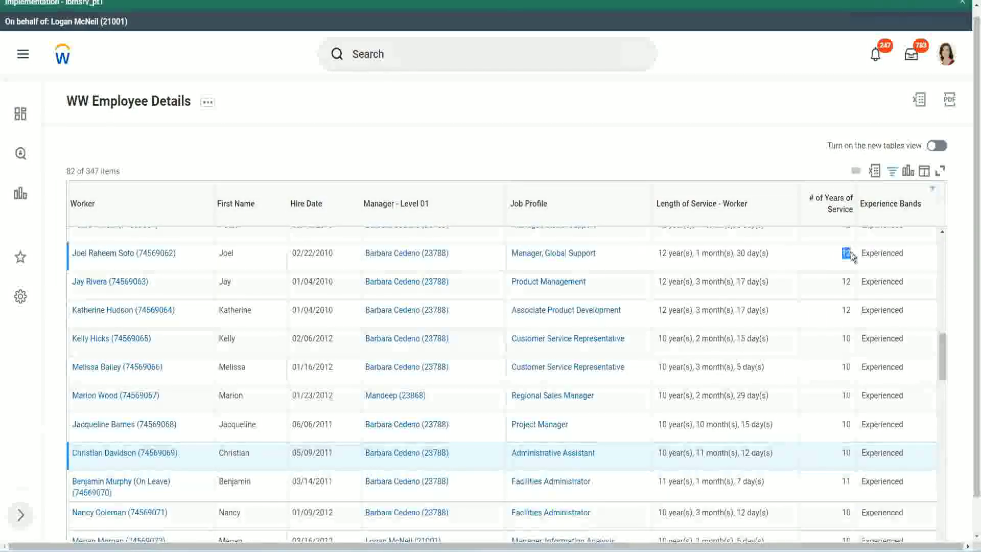
drag(658, 255, 780, 248)
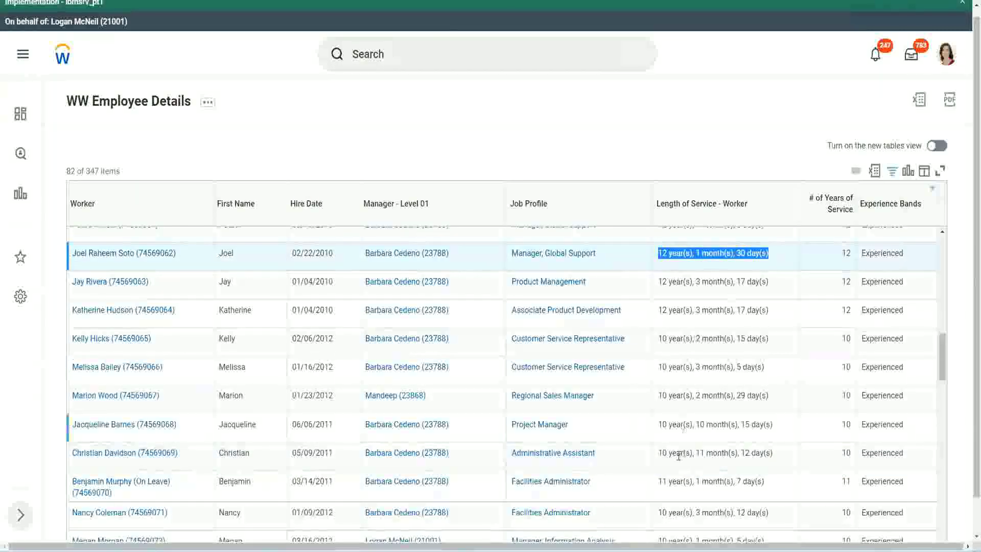
click(758, 453)
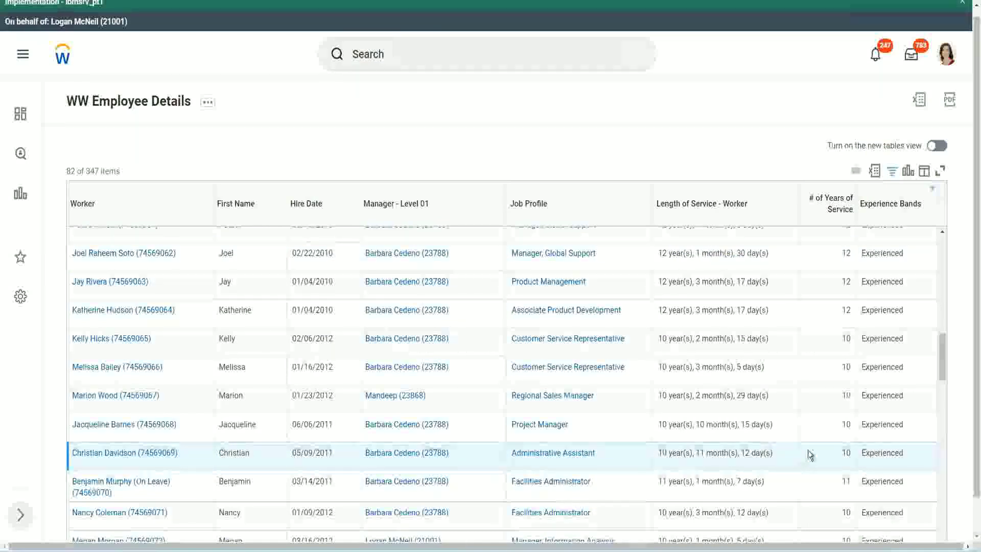
double_click(843, 453)
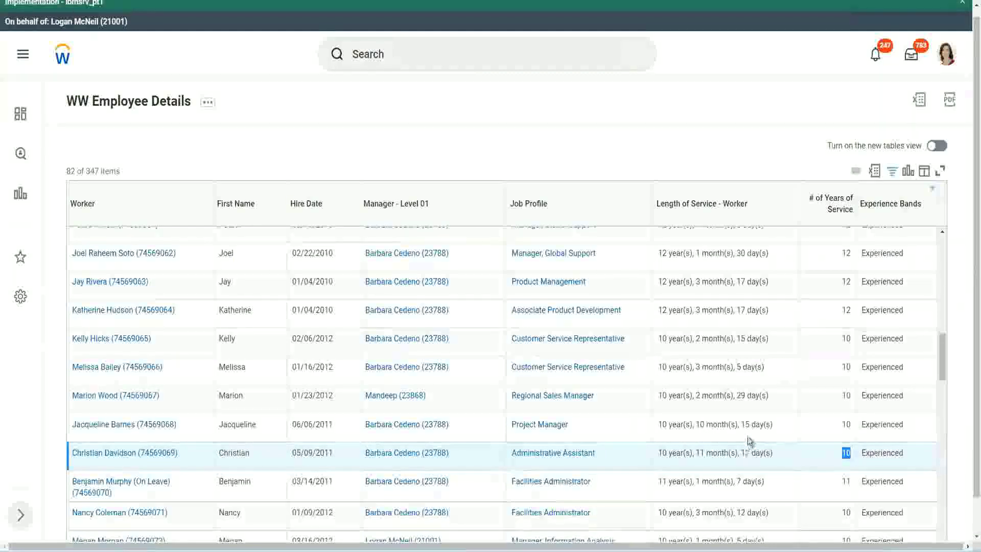
click(810, 455)
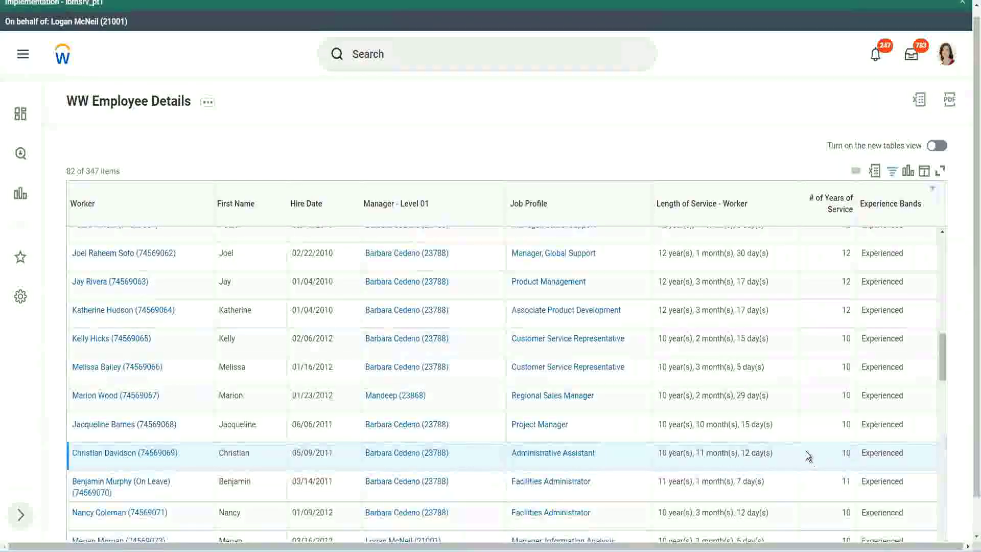
click(818, 424)
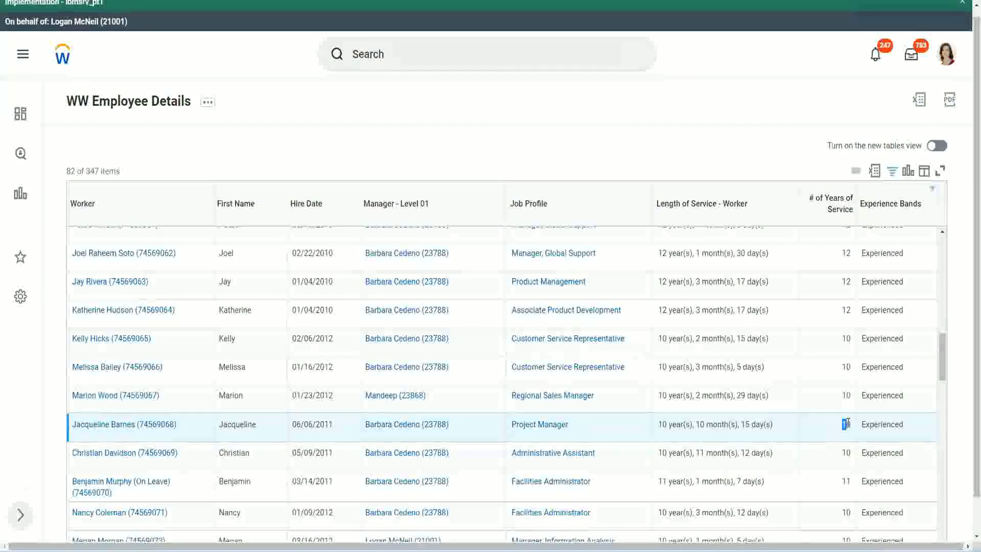
double_click(700, 424)
click(732, 424)
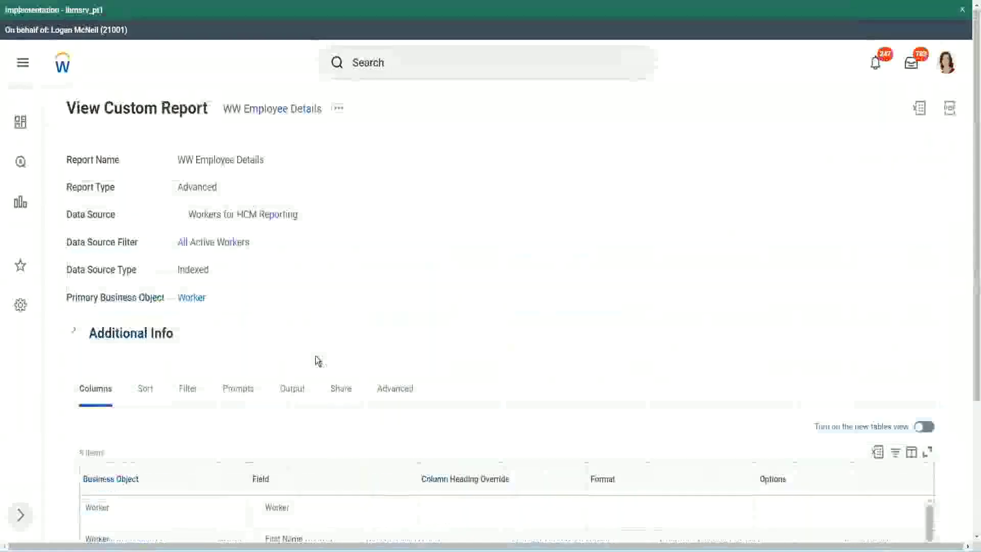
Open the report's Experience Bands calculated field in a separate tab and examine its conditions and return values.
scroll(322, 352, down, 5)
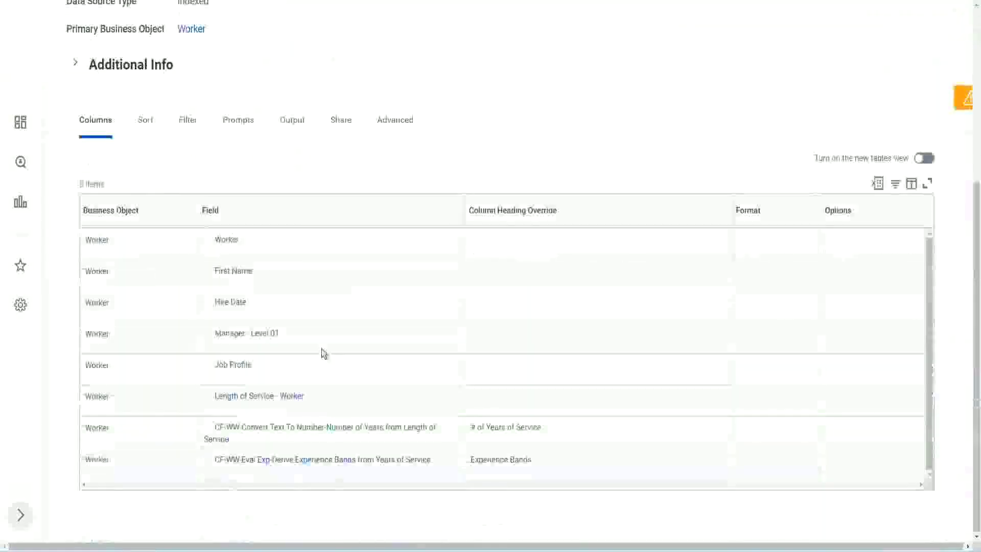
right_click(266, 465)
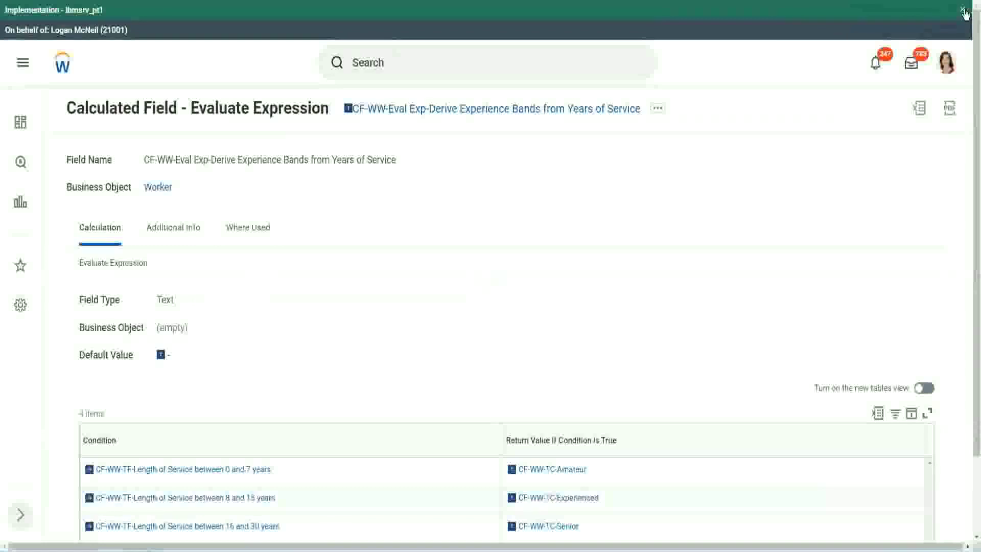
click(962, 11)
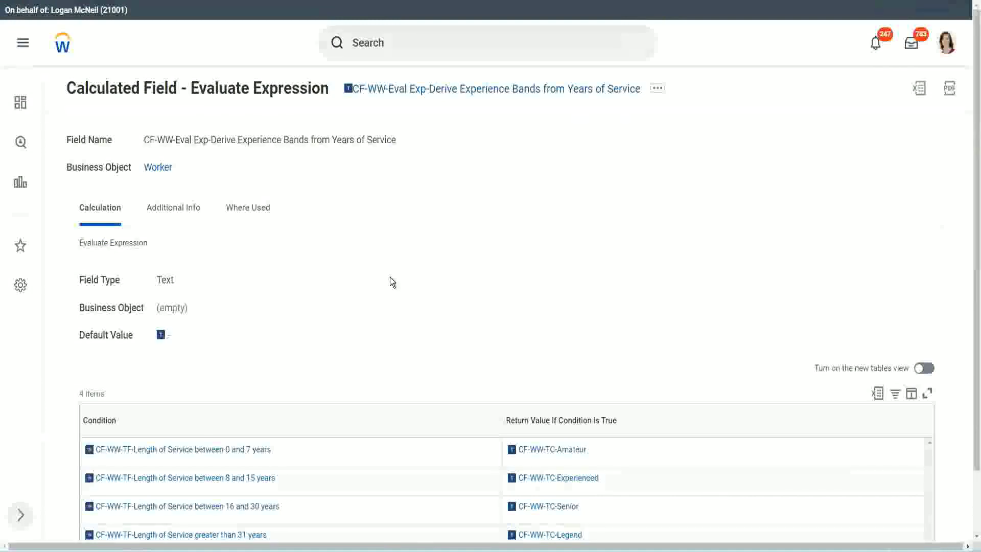
scroll(393, 293, down, 1)
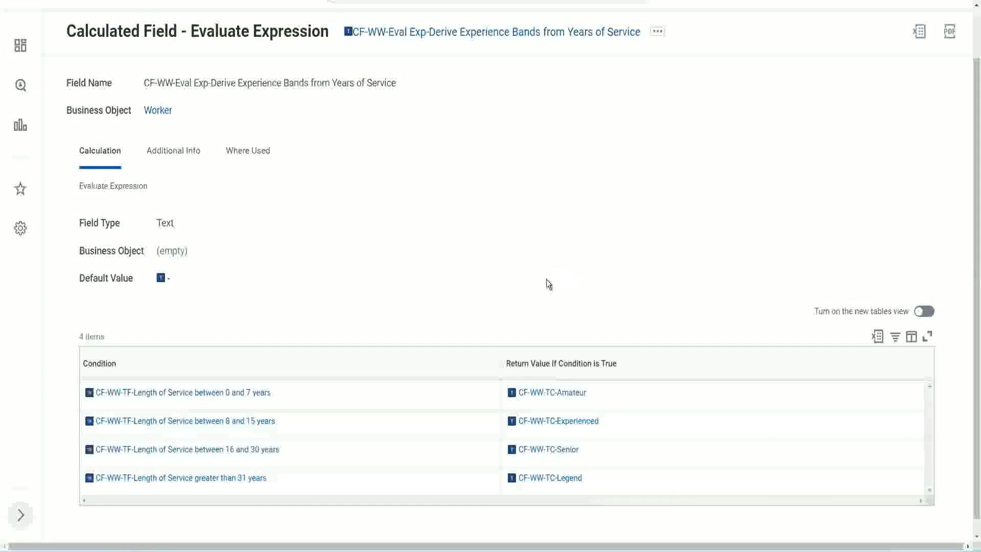
click(445, 360)
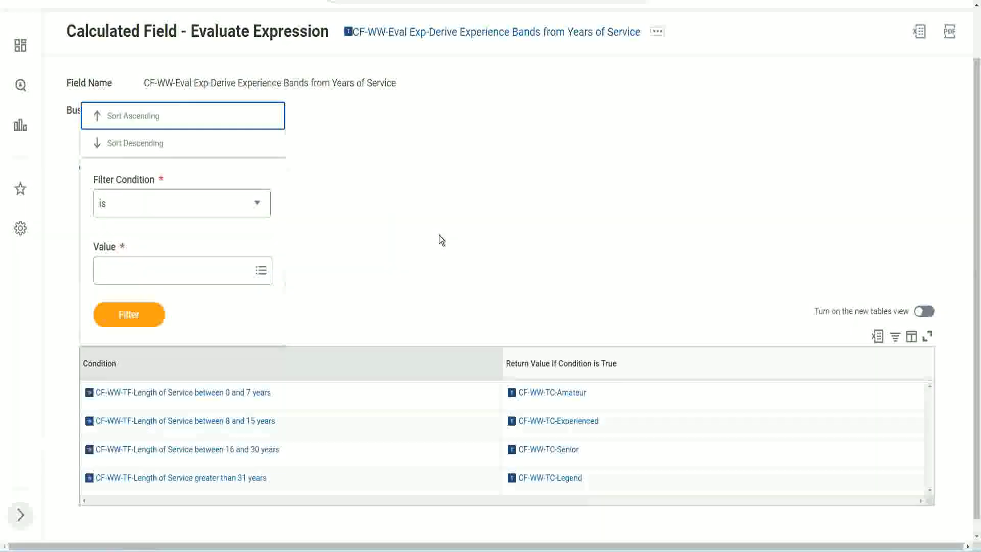
click(439, 237)
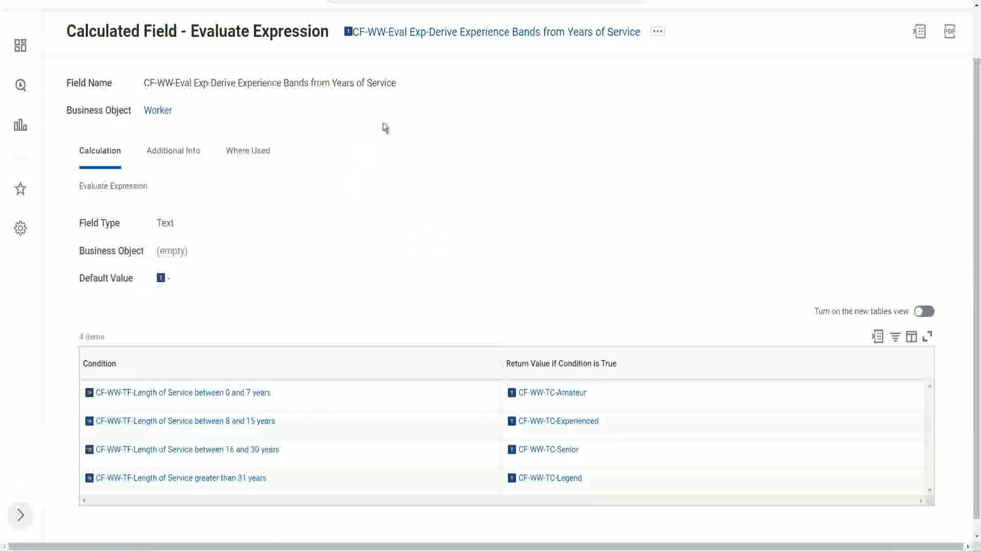
Copy the name of the calculated field CF-WW-Eval Exp-Derive Experience Bands from Years of Service as text.
right_click(433, 35)
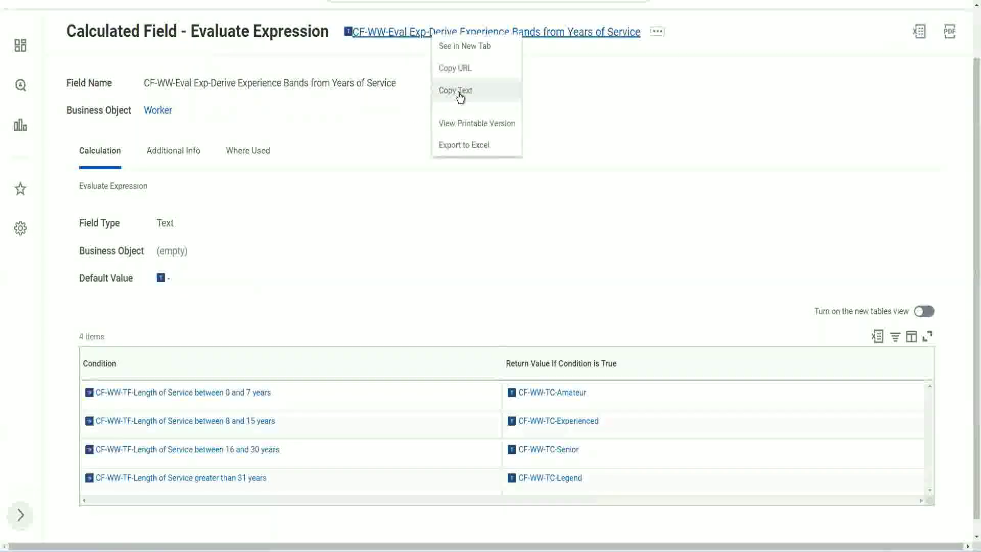
click(460, 92)
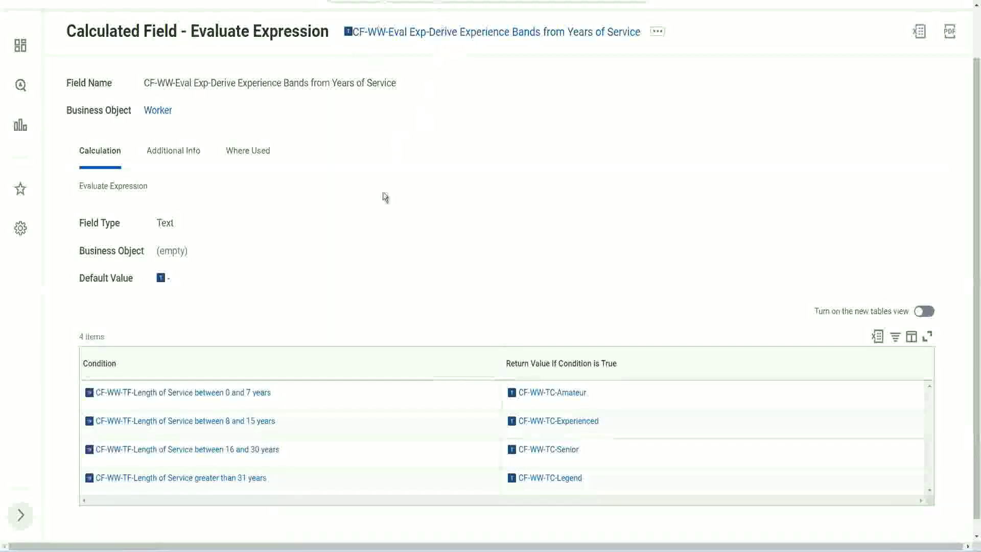
scroll(383, 202, up, 1)
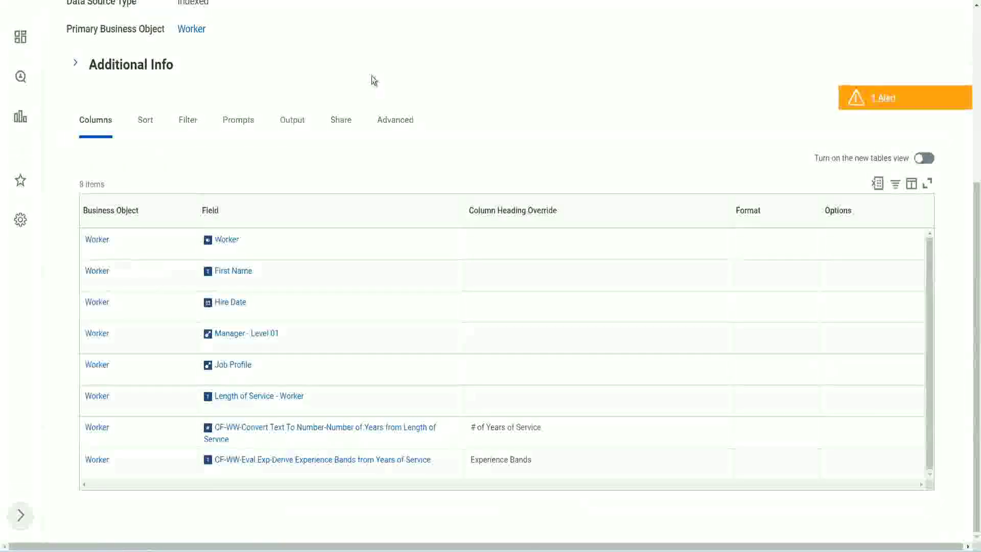
Return to the custom report, search for "create cal field" and open the Create Calculated Field task.
scroll(388, 72, up, 5)
click(398, 62)
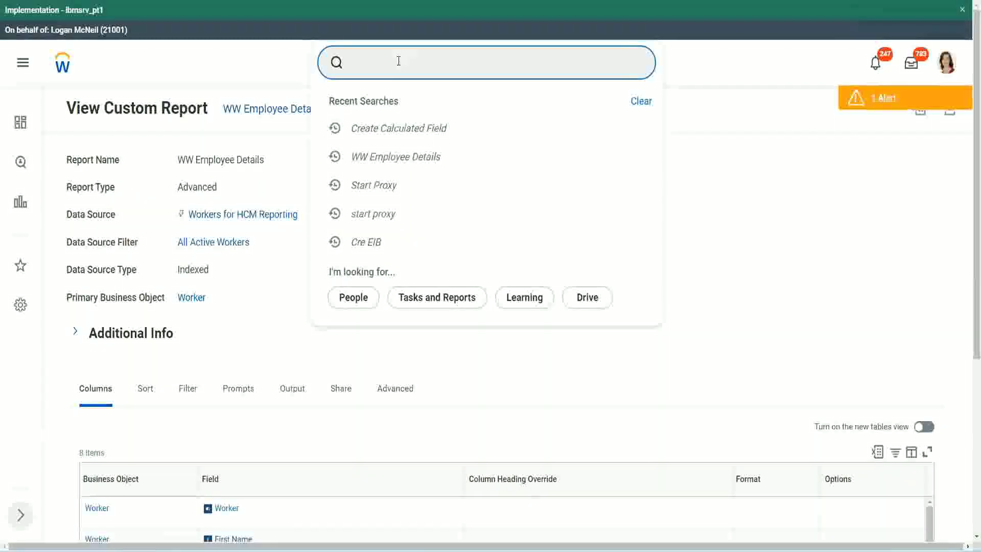
text(create cal field)
click(409, 105)
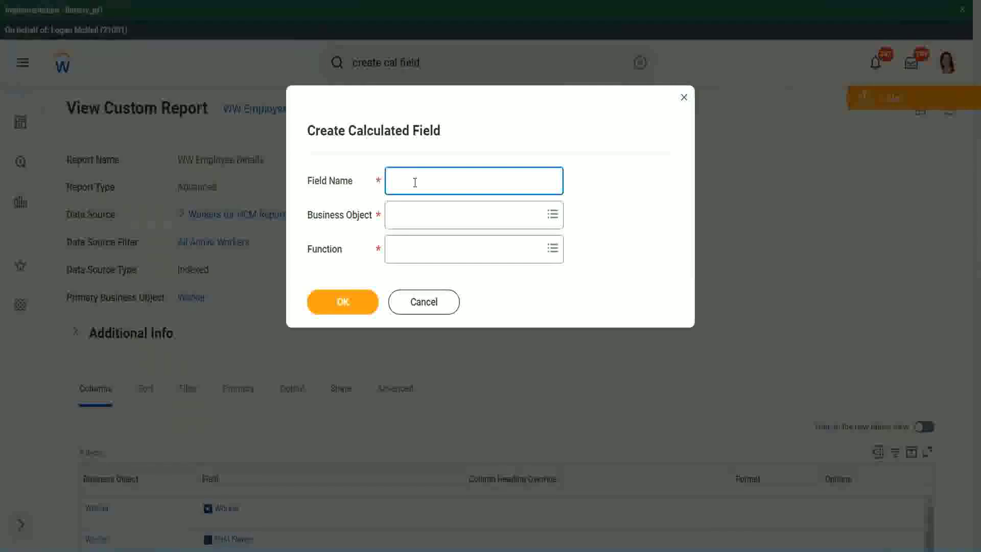
Paste the copied calculated field name as the field name and extend its function part to "Eval Exp Bands".
key(ctrl+v)
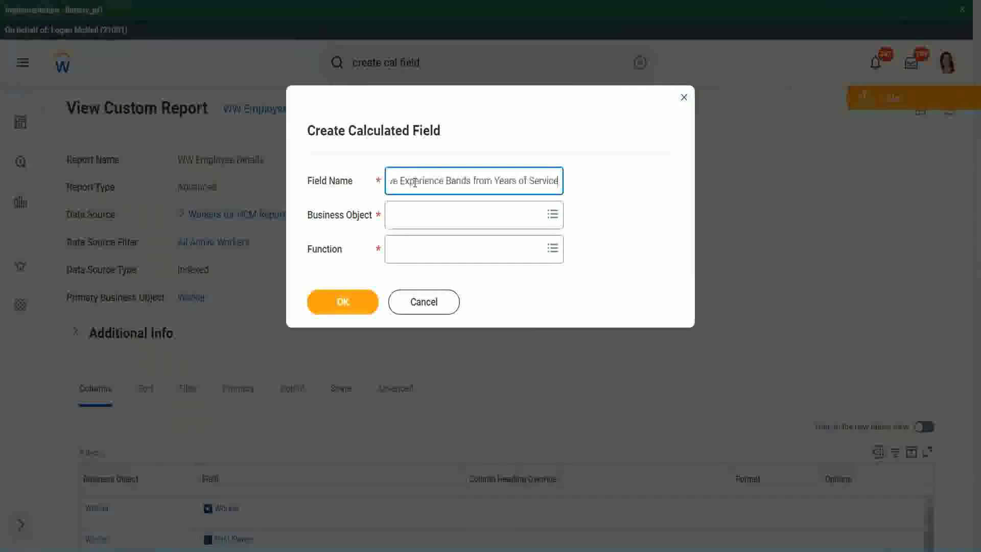
drag(415, 182, 357, 164)
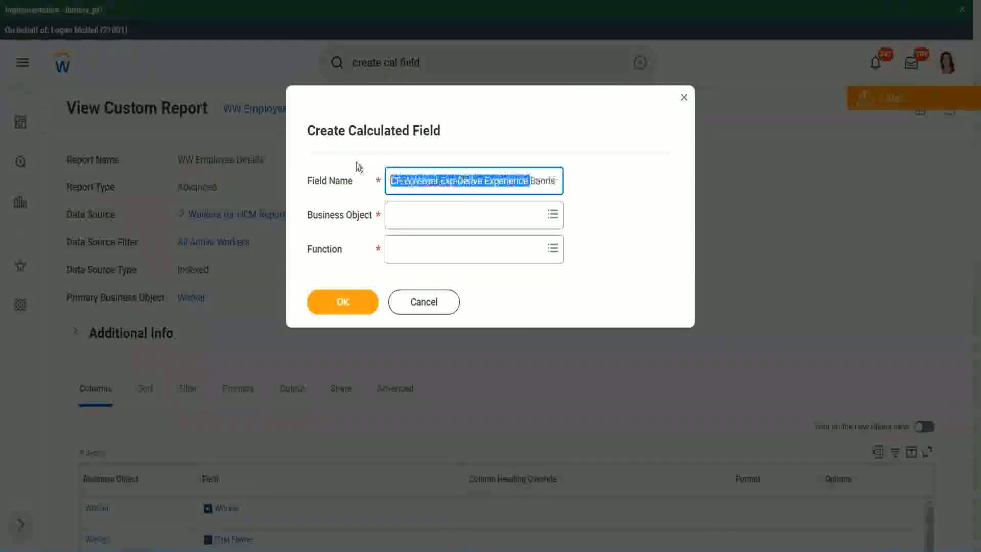
click(443, 182)
double_click(447, 183)
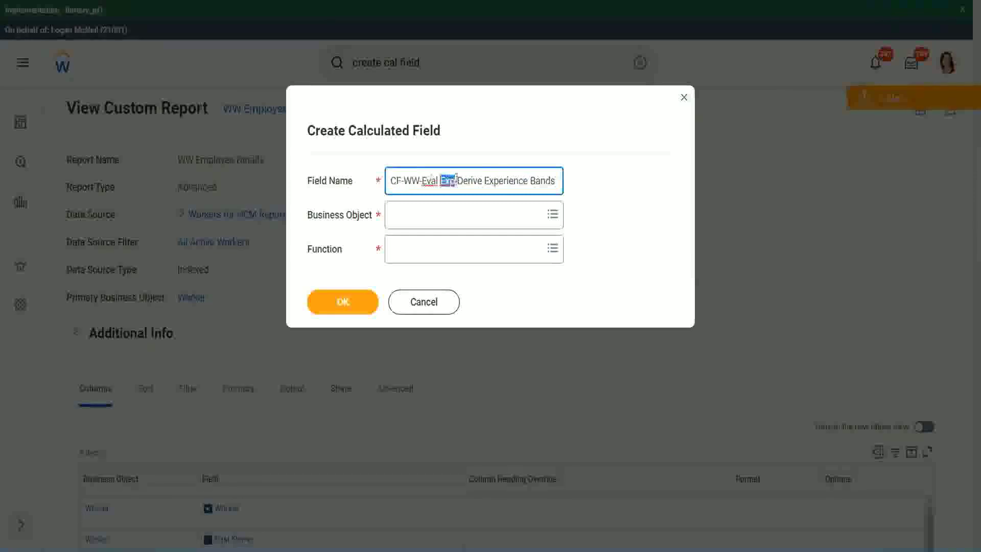
click(455, 181)
text(bands)
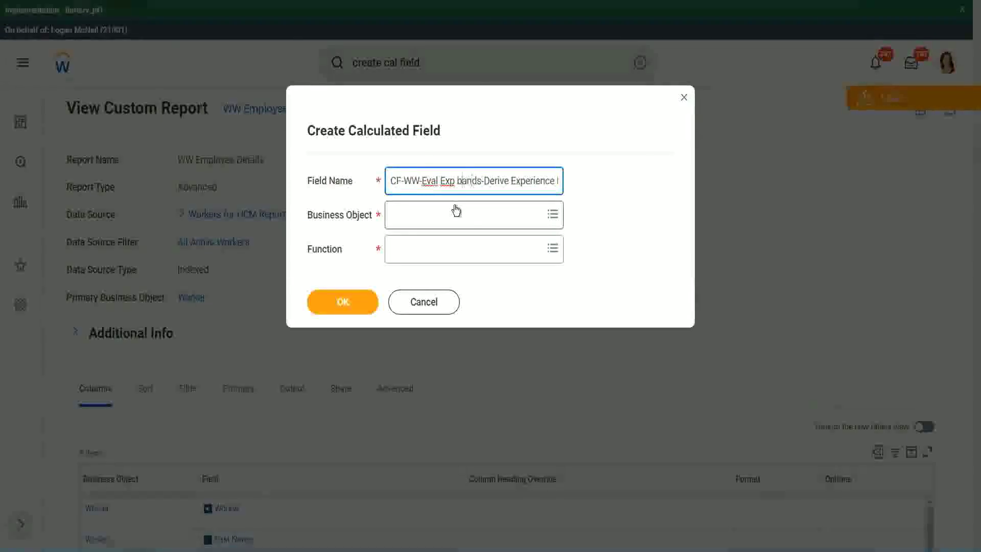
key(ctrl+Left)
key(shift+Right)
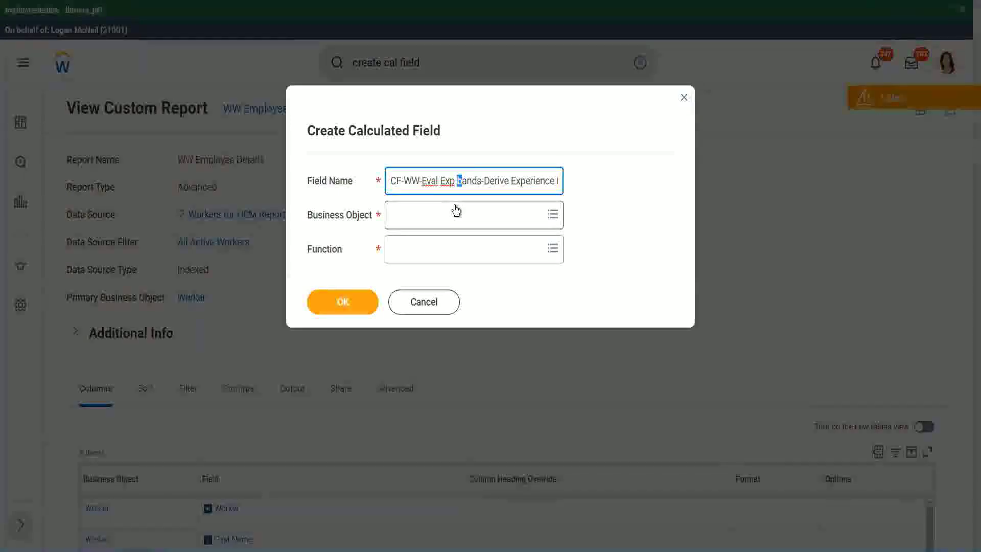
text(B)
Replace "Derive" with "Determine" in the new calculated field's name.
key(Right)
key(Right)
key(Right)
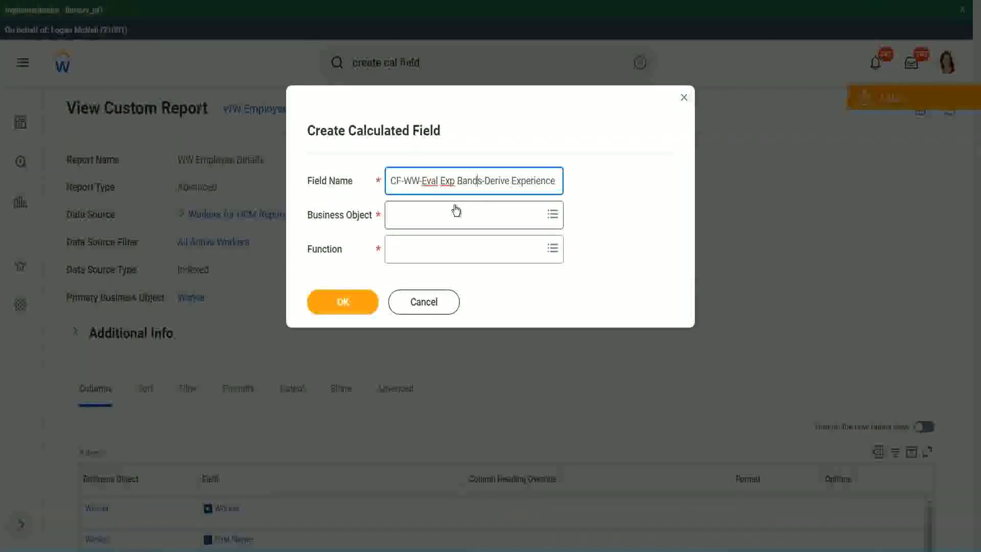
key(Right)
key(Right)
key(Right)
key(Right)
key(Right)
key(Right)
key(Right)
key(Right)
key(Right)
key(Right)
key(Right)
key(Right)
key(Right)
key(Right)
key(Right)
key(Right)
key(Right)
key(Right)
key(Right)
key(Right)
key(Right)
key(Right)
key(Right)
key(Right)
key(Right)
key(Right)
key(Right)
key(Right)
key(Right)
key(Right)
key(Right)
key(Right)
key(Right)
key(Right)
key(Right)
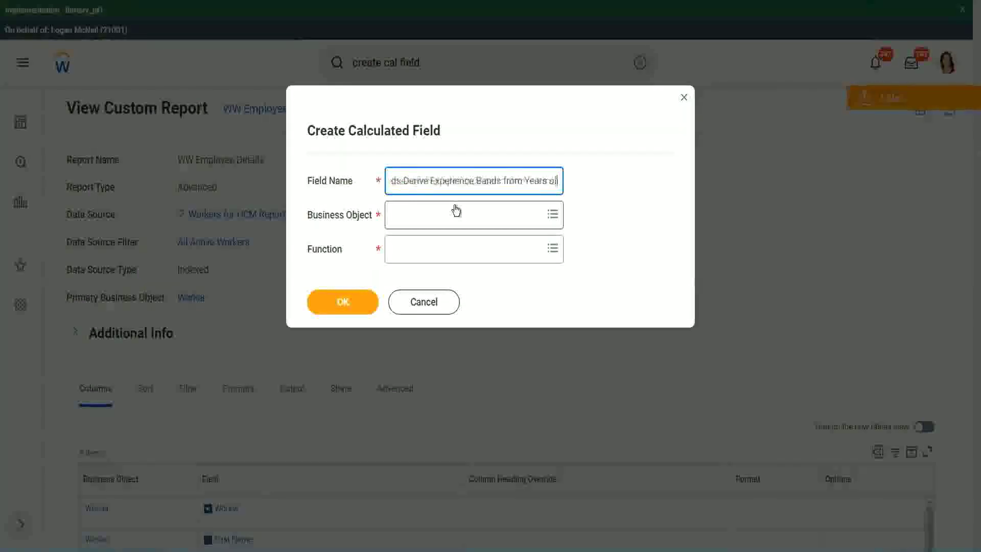
key(Left)
key(Left)
key(Left)
key(Left)
key(Left)
key(Left)
key(Left)
key(Left)
key(Left)
key(Left)
key(Left)
key(Left)
key(Left)
key(Left)
key(Left)
key(Left)
key(Left)
key(Left)
key(Left)
key(Left)
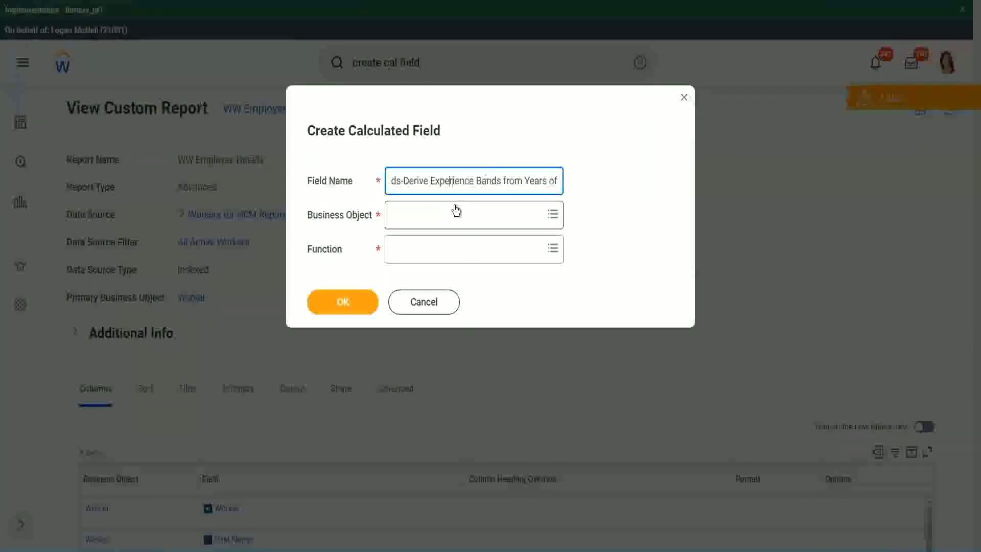
key(Left)
key(Left)
key(shift+Left)
key(shift+Left)
key(shift+Left)
key(shift+Left)
key(shift+Left)
key(shift+Left)
text(Determine)
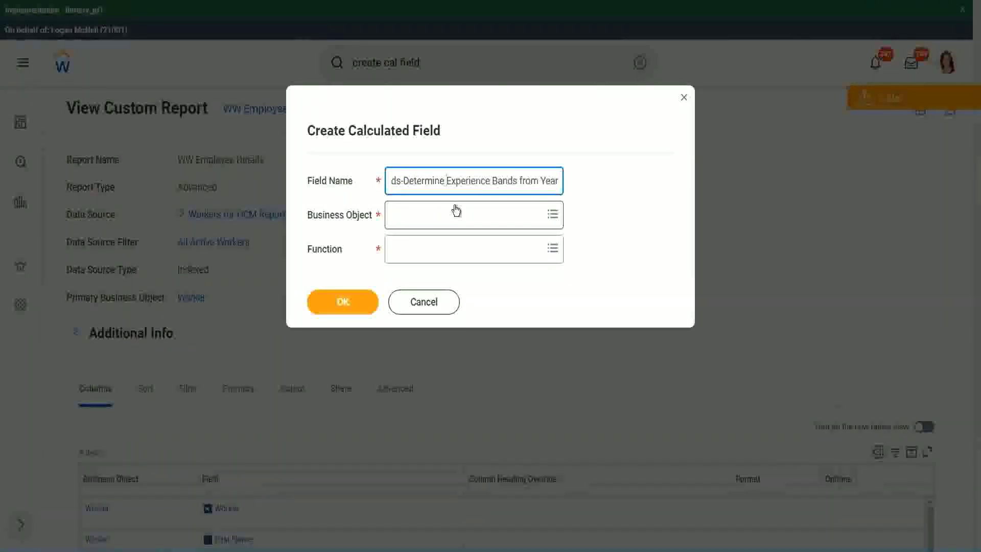
key(ctrl+Right)
key(ctrl+Right)
key(ctrl+Right)
key(ctrl+Right)
key(ctrl+Right)
key(ctrl+Right)
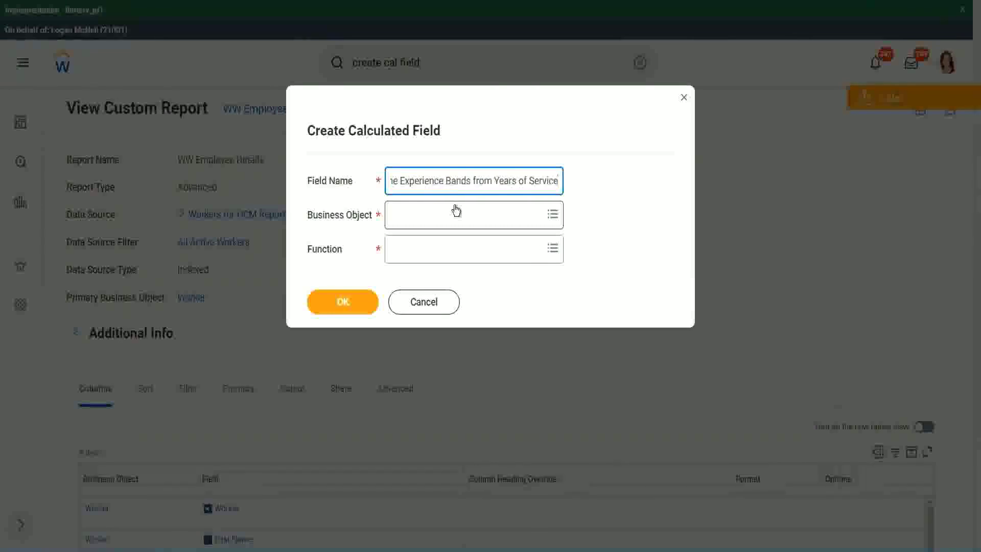
Set the business object to Worker and the function to Evaluate Expression Band for the new calculated field.
click(437, 216)
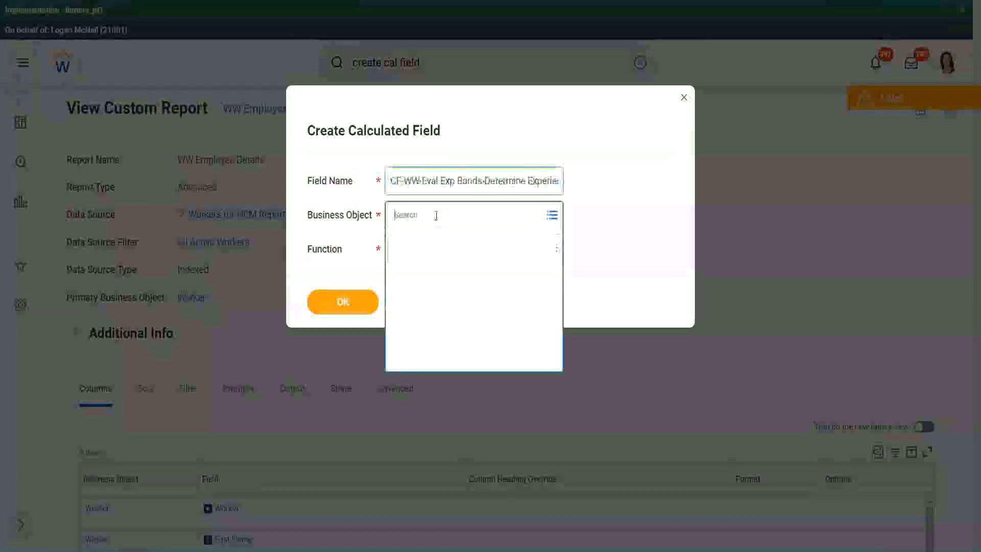
text(worker)
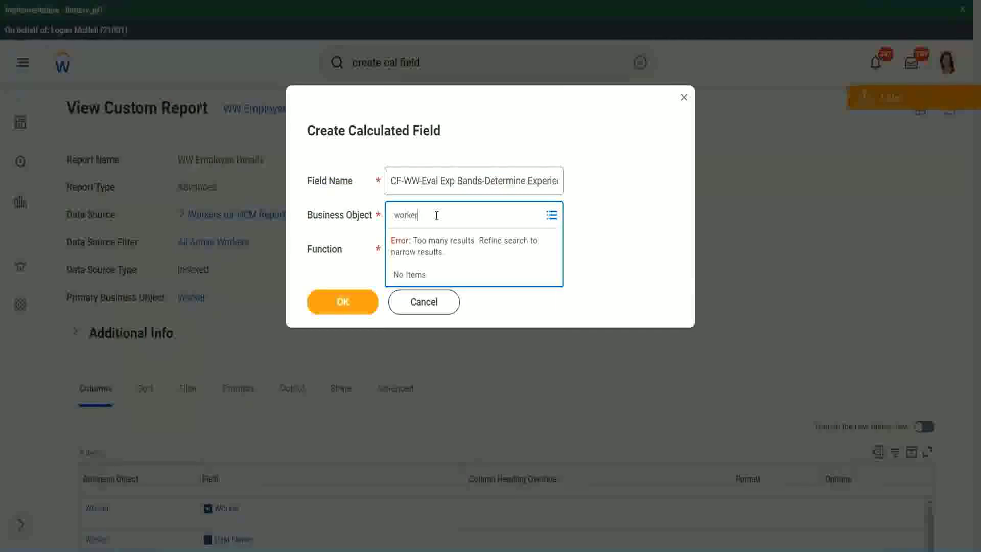
key(Return)
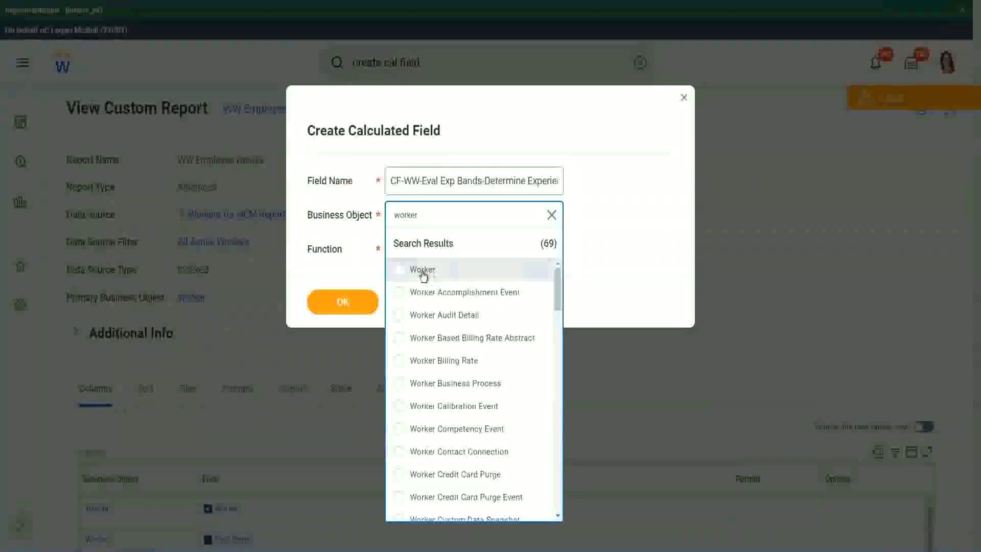
click(423, 271)
click(414, 247)
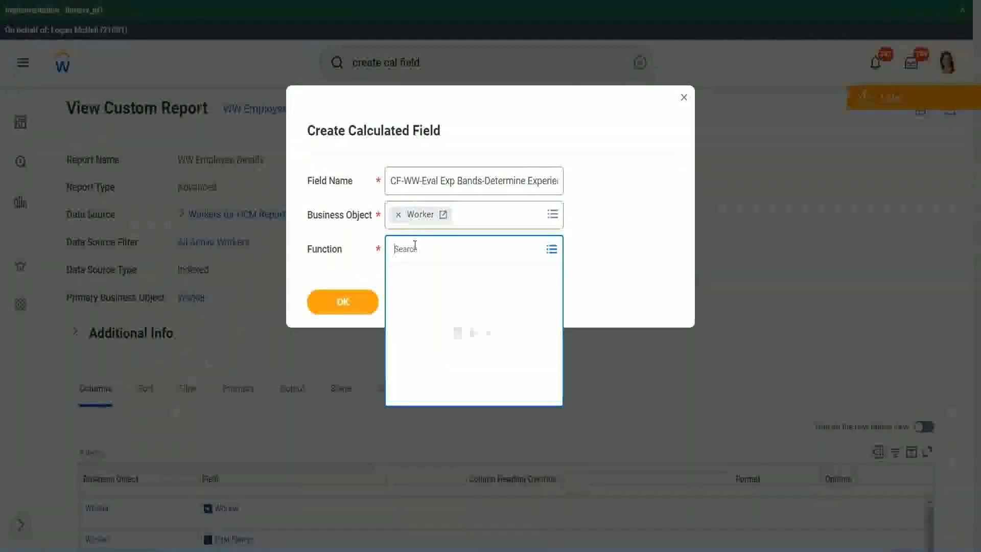
text(eval e)
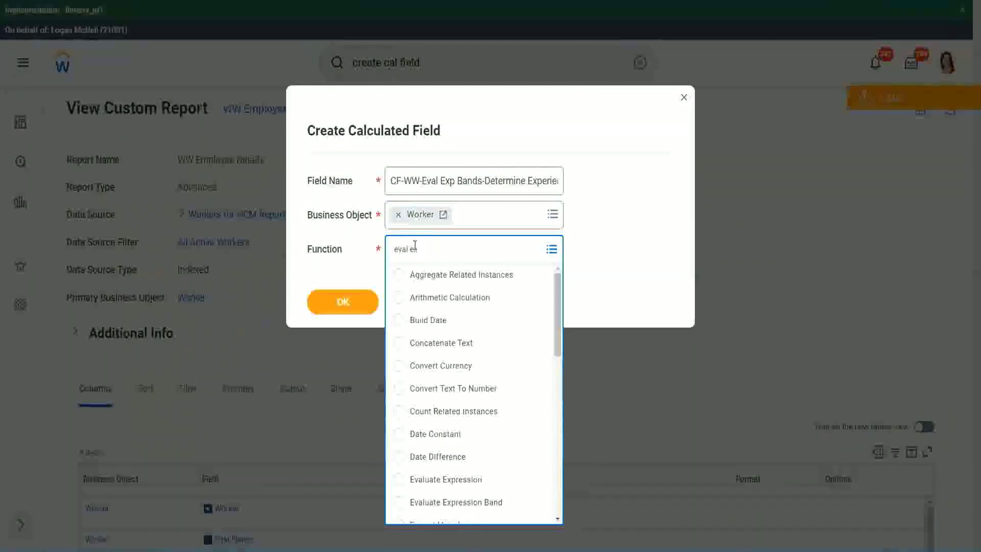
text(xp)
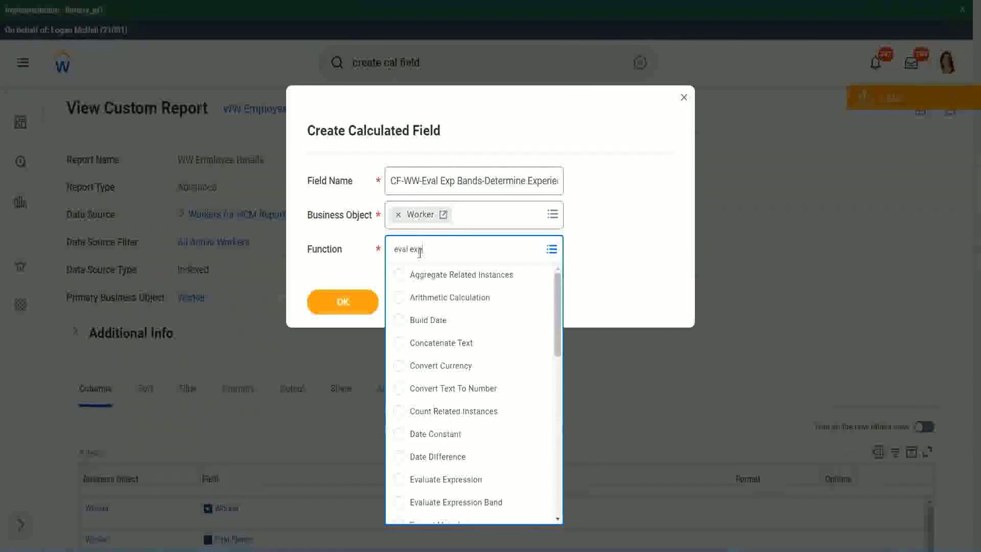
key(Return)
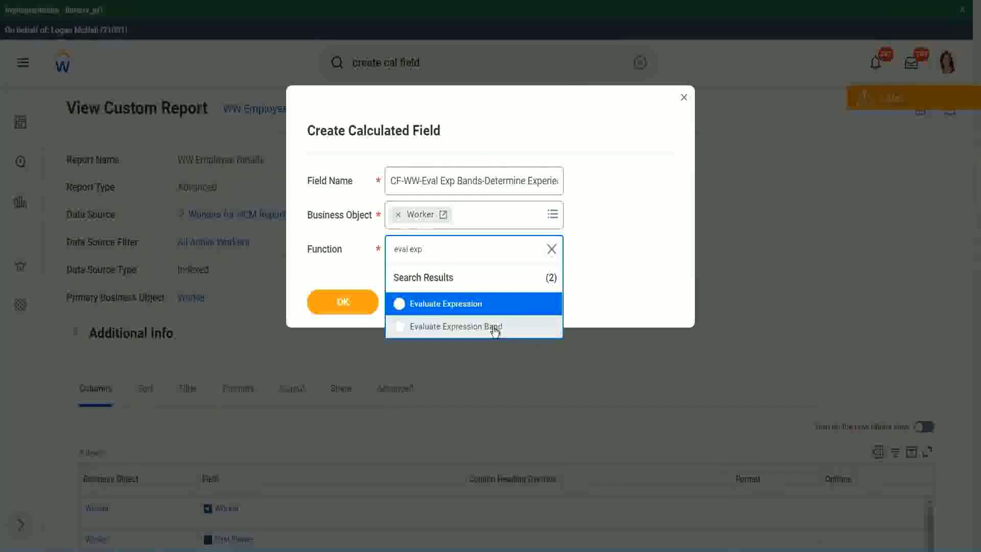
click(494, 331)
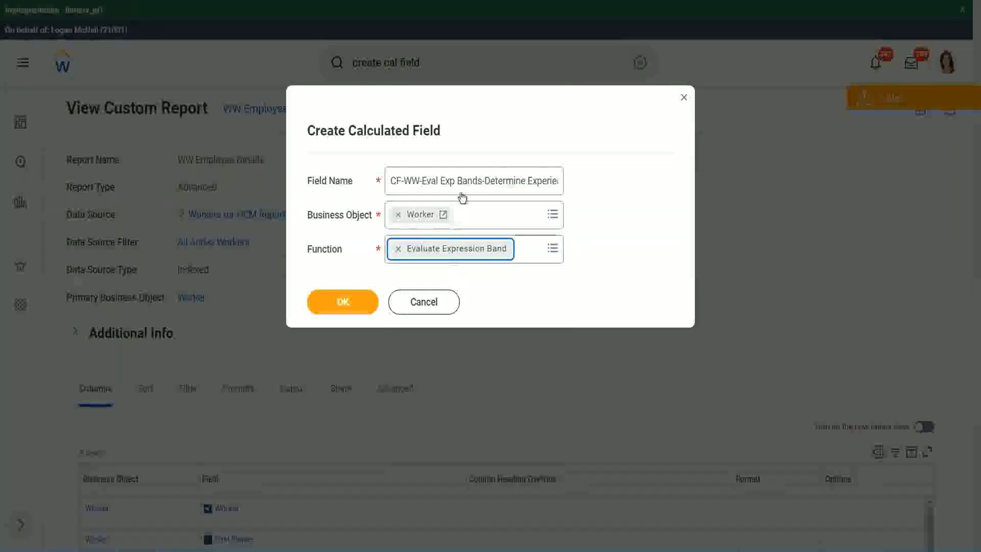
Shorten "Eval Exp Bands" to "Eval Exp Band" in the field name and continue to the calculation setup.
click(480, 179)
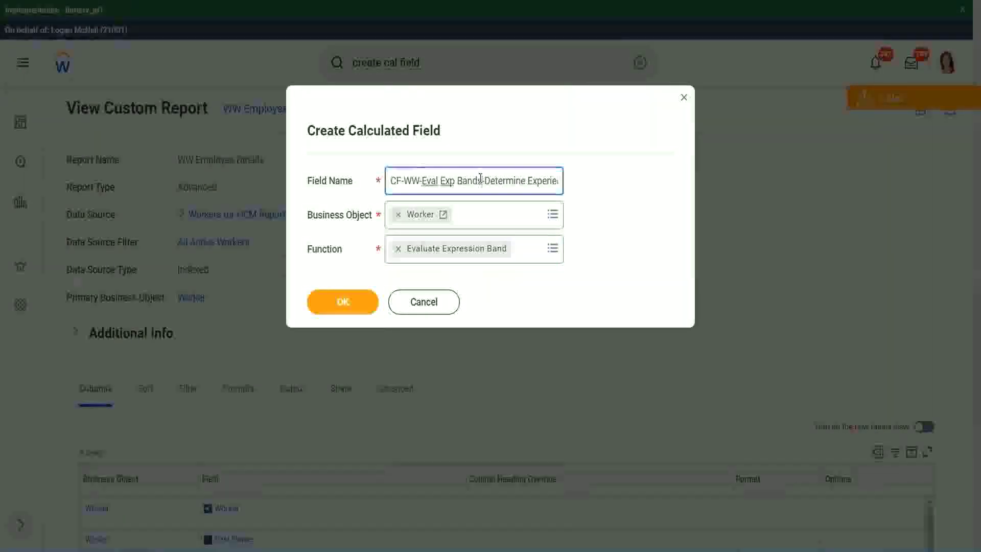
key(BackSpace)
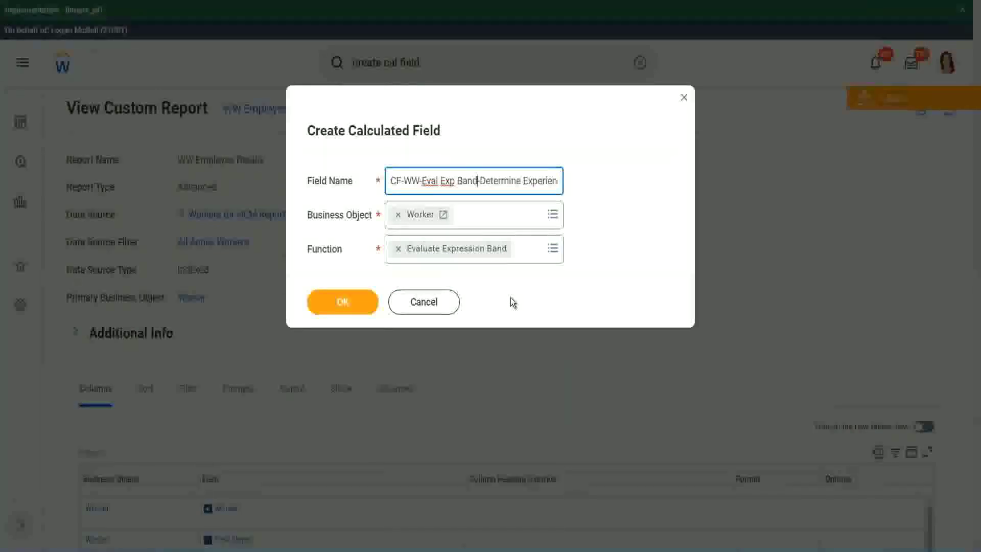
click(345, 304)
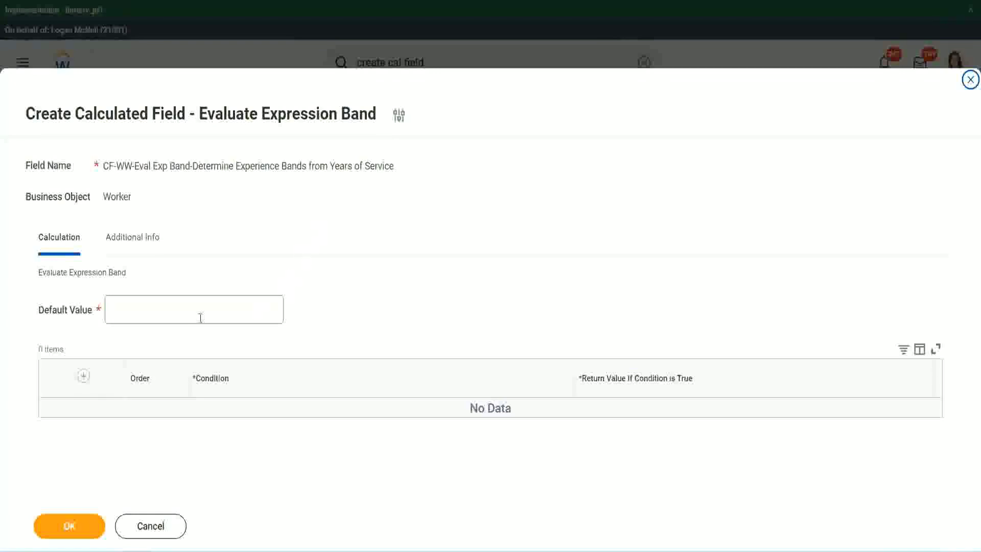
Set the default value to "-" as in the existing Evaluate Expression field and add a first condition row.
click(142, 315)
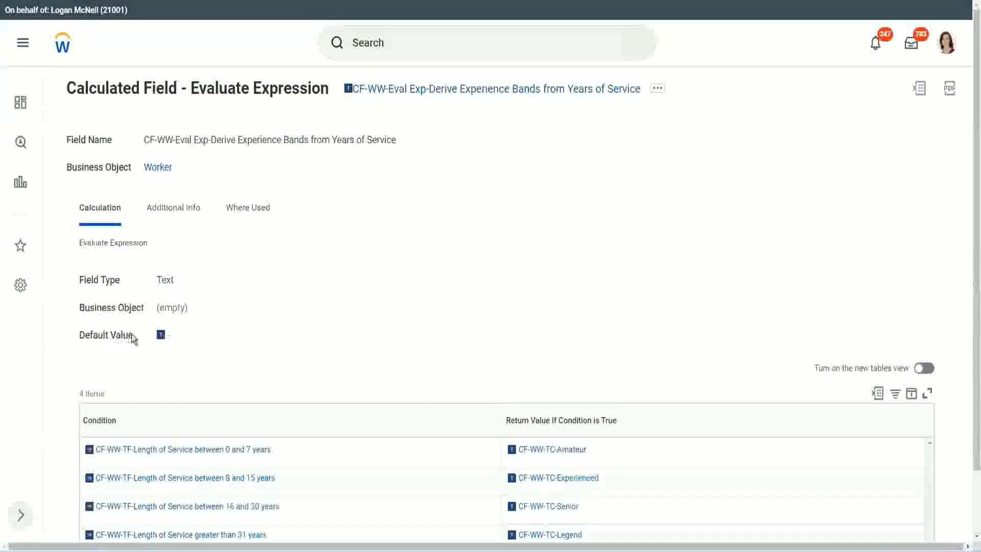
mouse_move(165, 337)
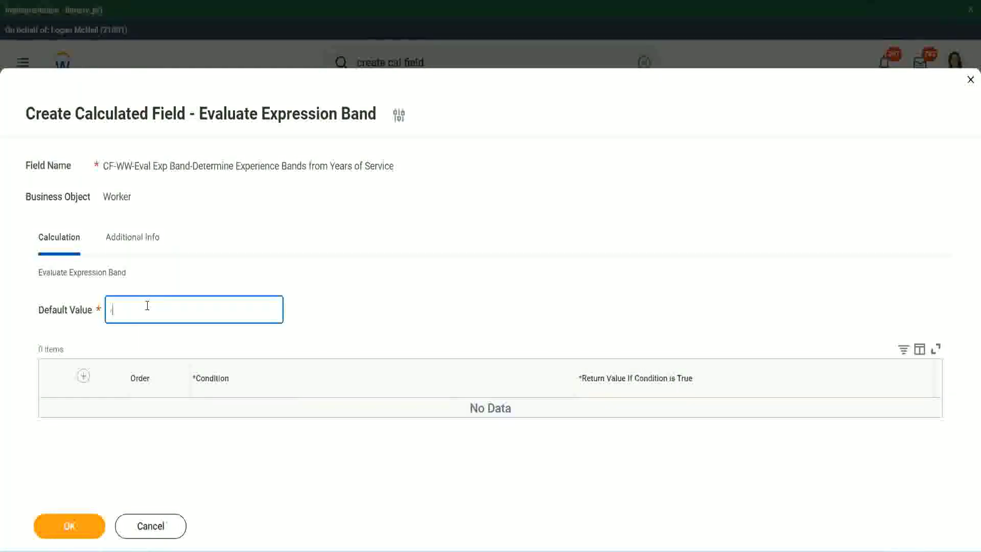
text(-)
click(84, 376)
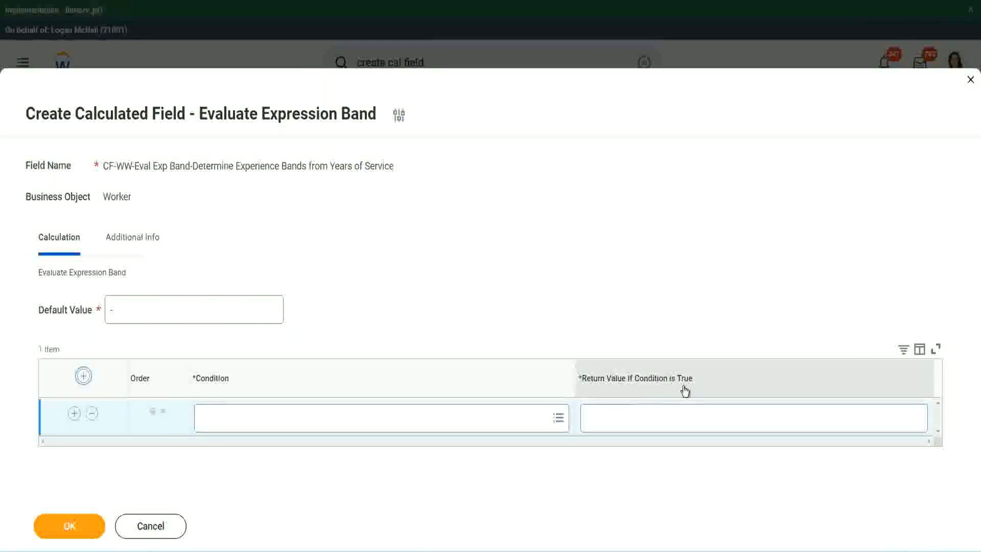
click(639, 417)
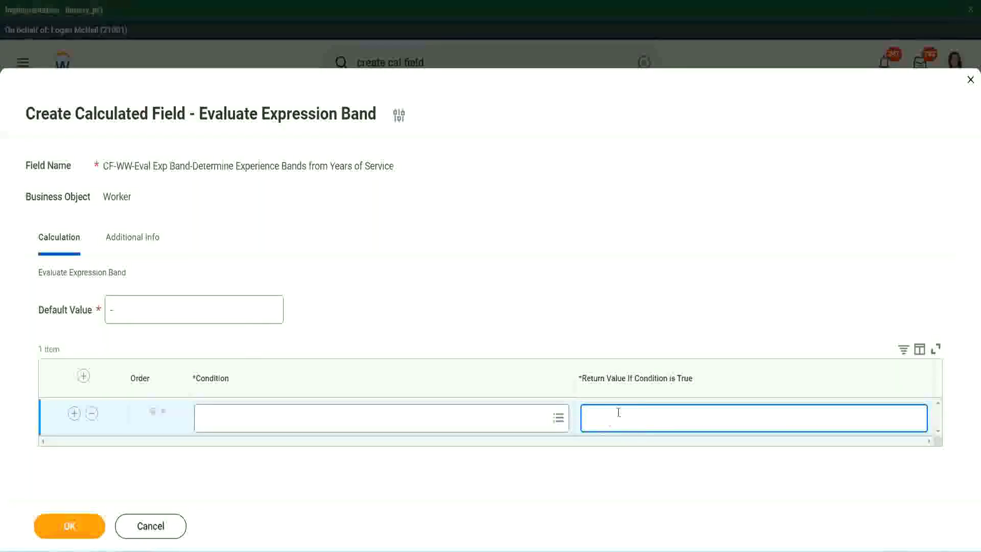
text(adkjdjaidjaijdiaj)
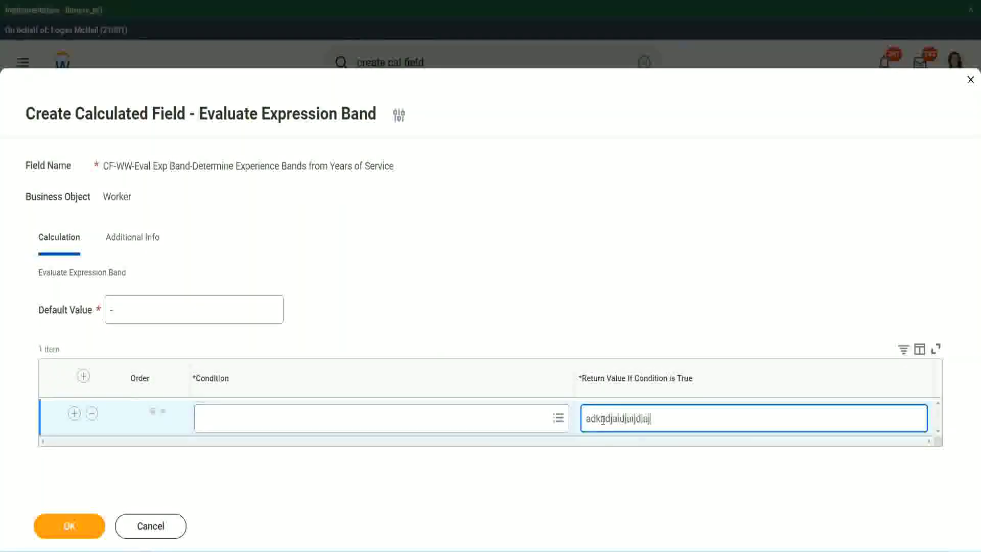
key(BackSpace)
key(BackSpace)
key(BackSpace)
key(BackSpace)
key(BackSpace)
key(BackSpace)
key(BackSpace)
key(BackSpace)
key(BackSpace)
key(BackSpace)
key(BackSpace)
key(BackSpace)
key(BackSpace)
key(BackSpace)
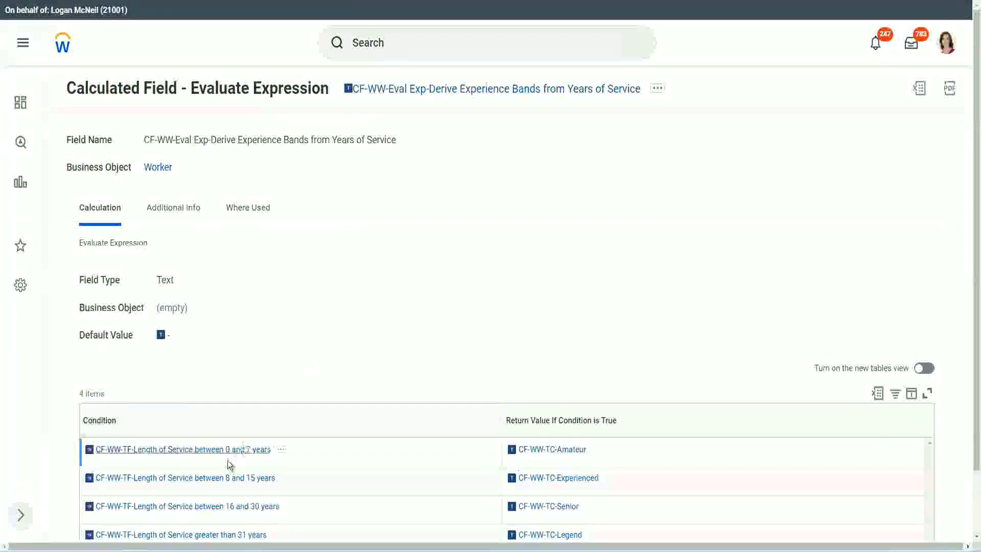
Copy CF-WW-TF-Length of Service between 0 and 7 years from the existing field into the first condition, returning Amateur.
right_click(227, 458)
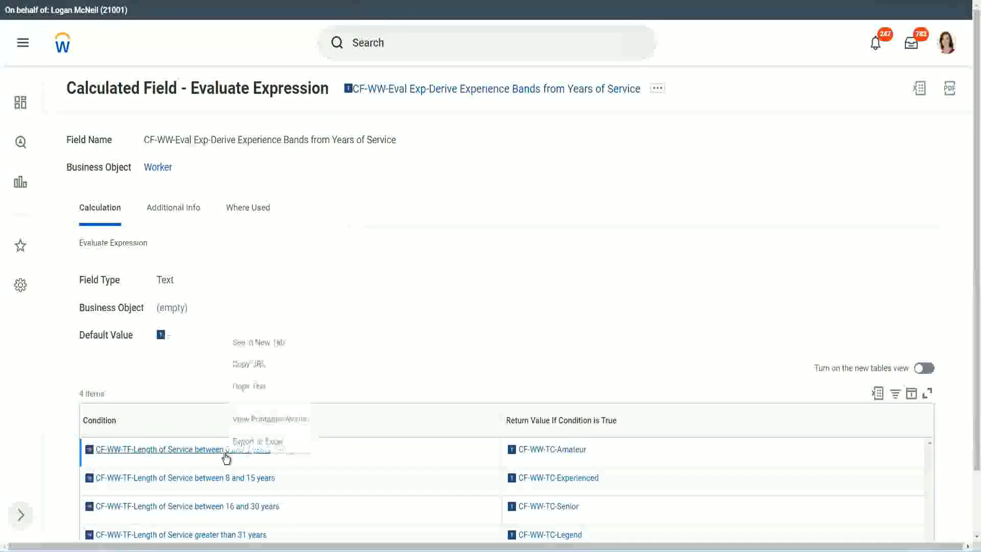
click(267, 386)
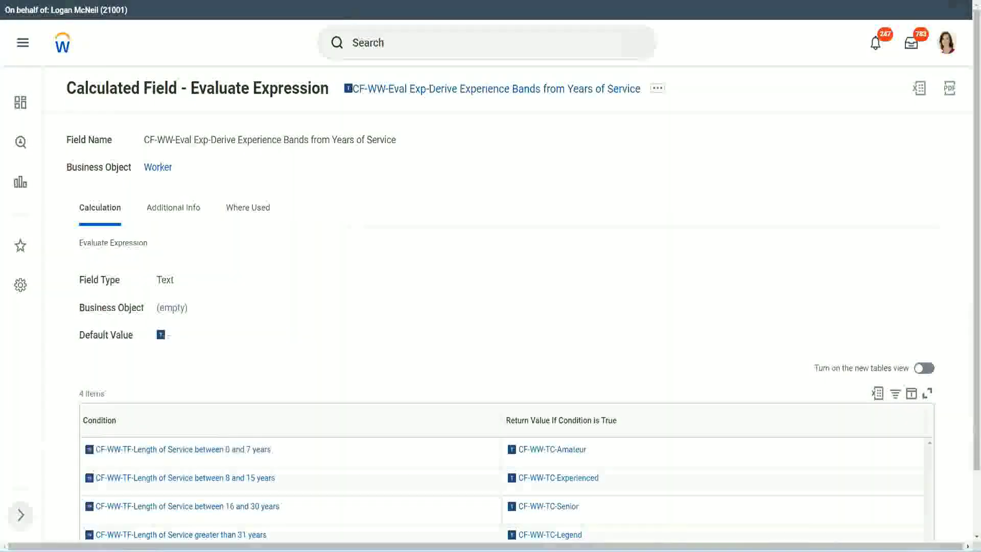
key(alt+Tab)
click(248, 422)
text(CF-WW-TF-Length of Service between 0 and 7 years)
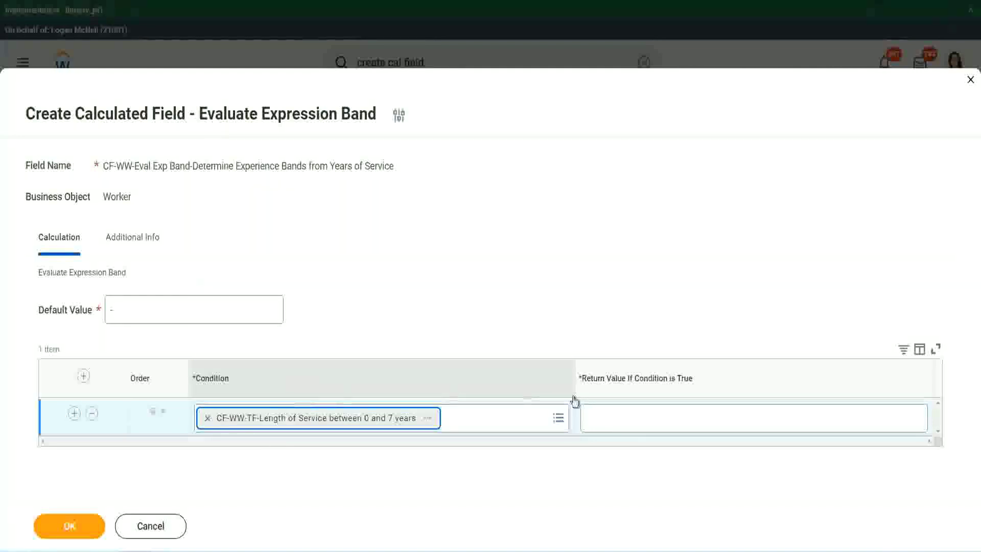
click(620, 409)
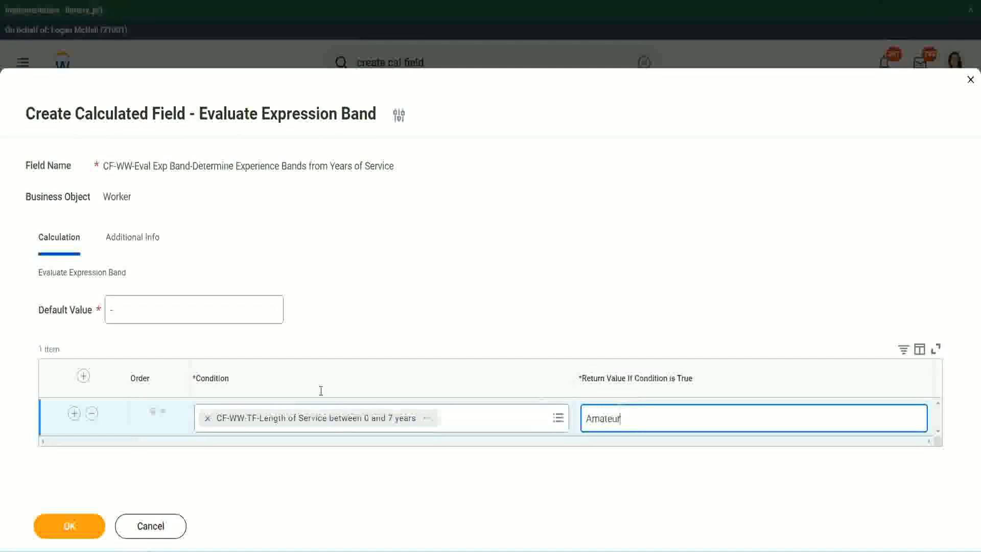
Add three more empty condition rows below the Amateur row.
click(74, 413)
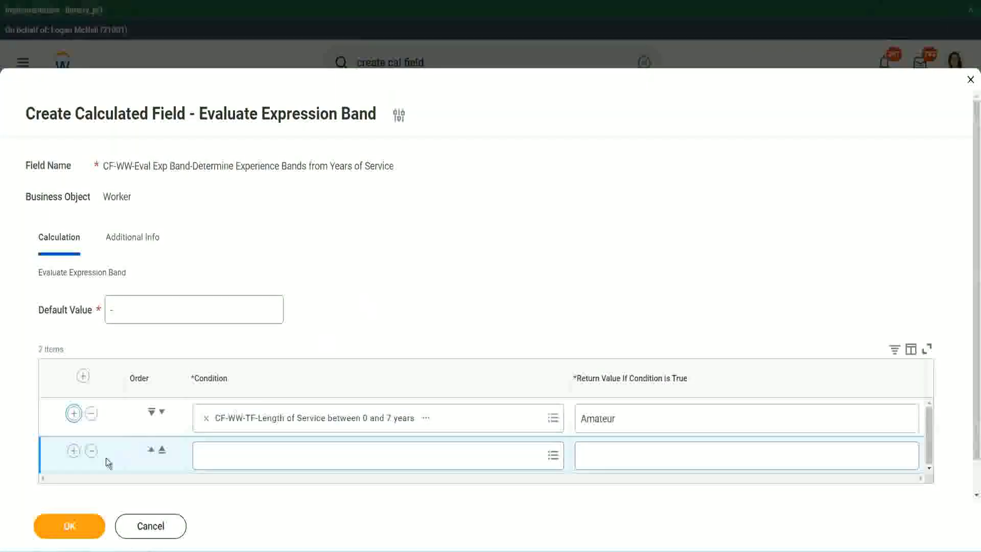
click(74, 450)
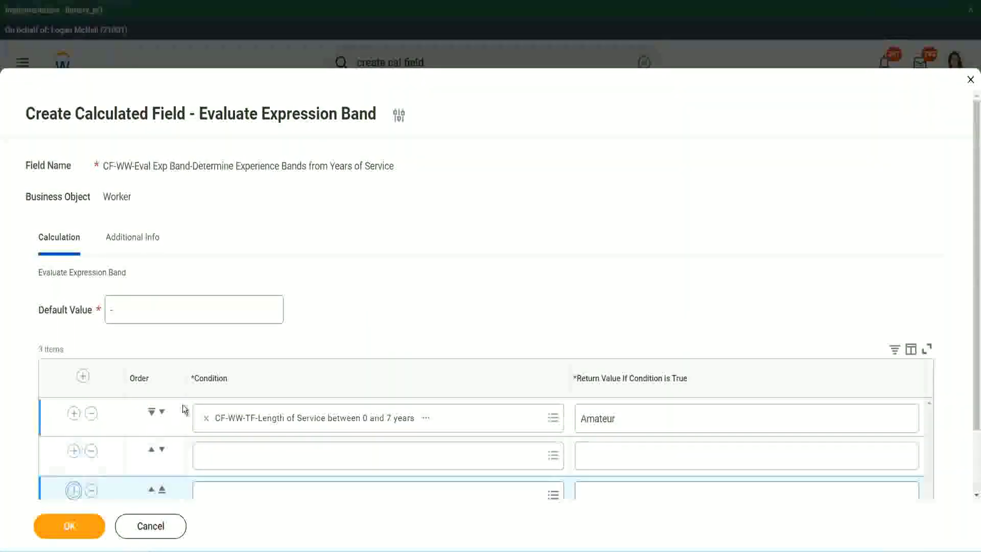
scroll(185, 409, down, 2)
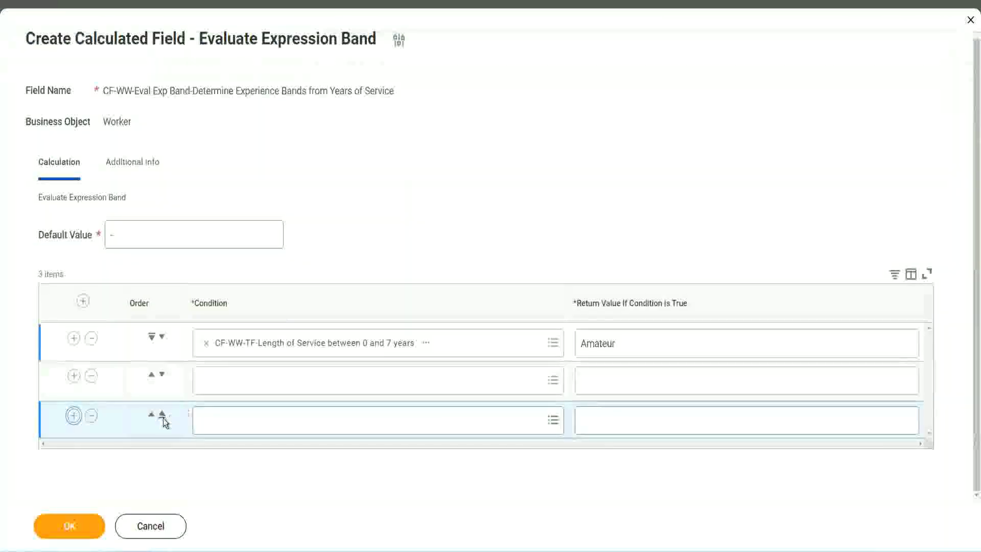
click(74, 415)
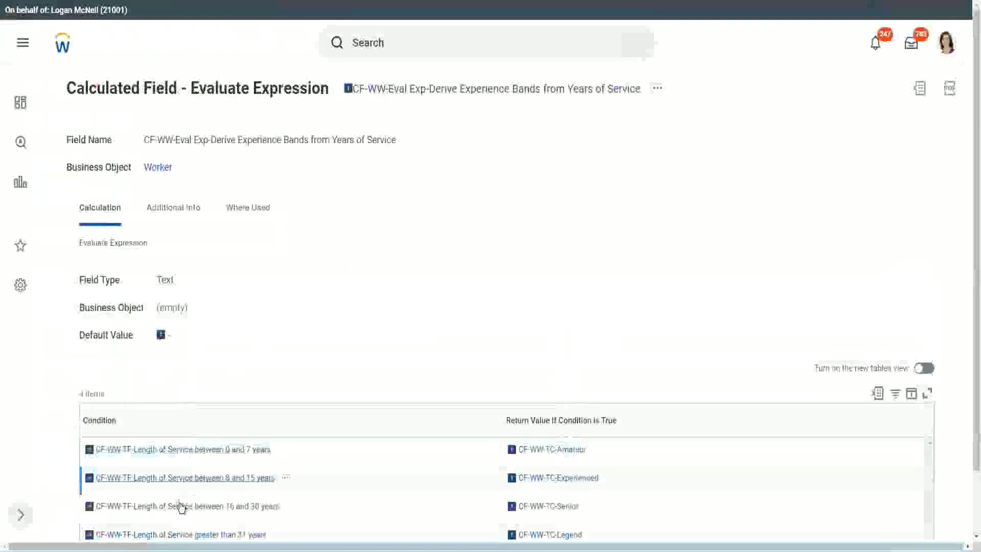
Copy CF-WW-TF-Length of Service between 16 and 30 years from the existing field and place it as the third condition.
right_click(181, 504)
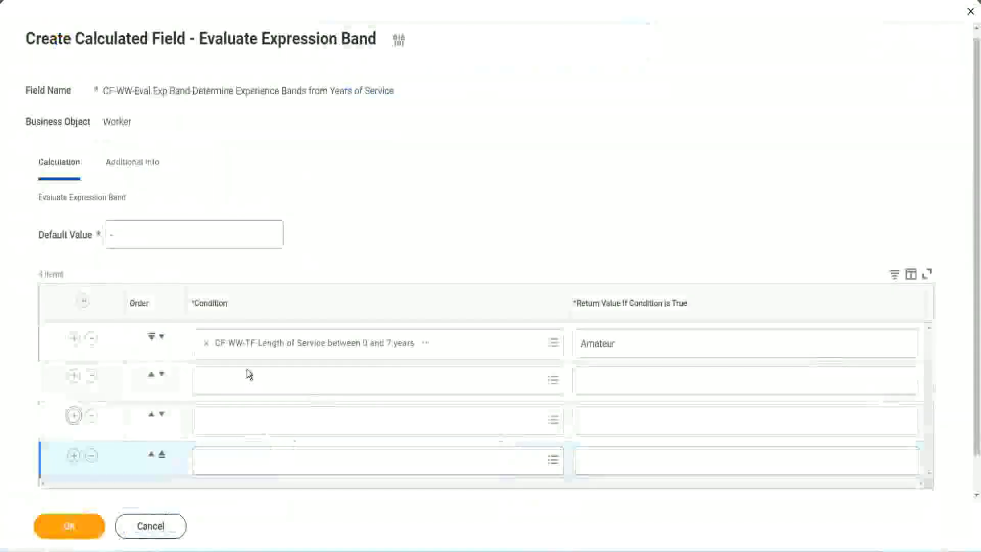
click(249, 377)
text(CF-WW-TF-Length of Service between 16 and 30 years)
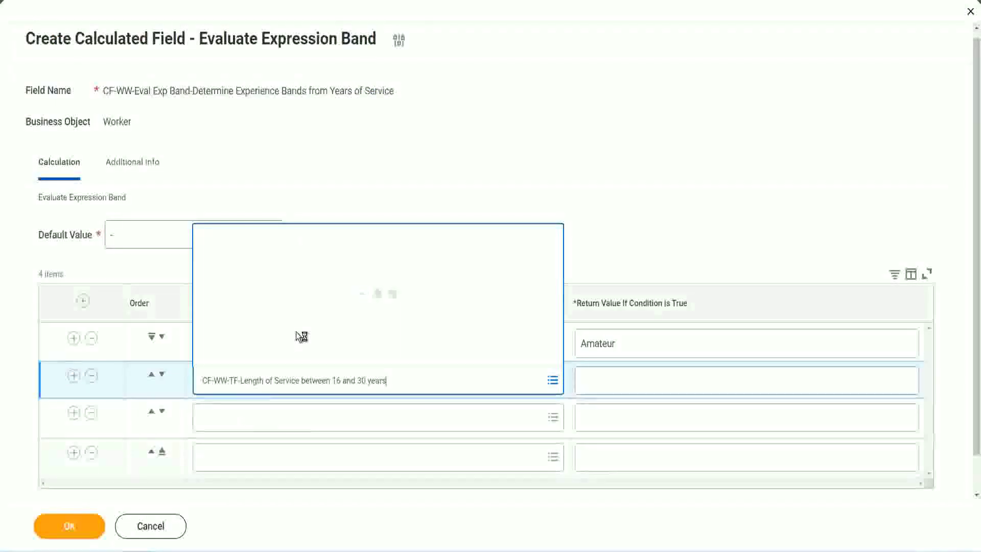
click(161, 374)
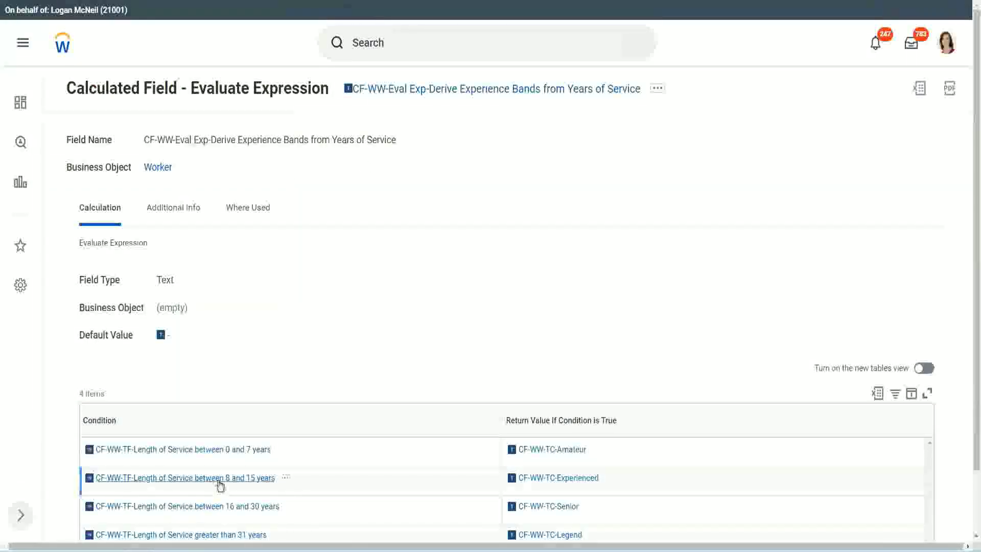
Copy CF-WW-TF-Length of Service between 8 and 15 years from the existing field into the second condition.
right_click(221, 484)
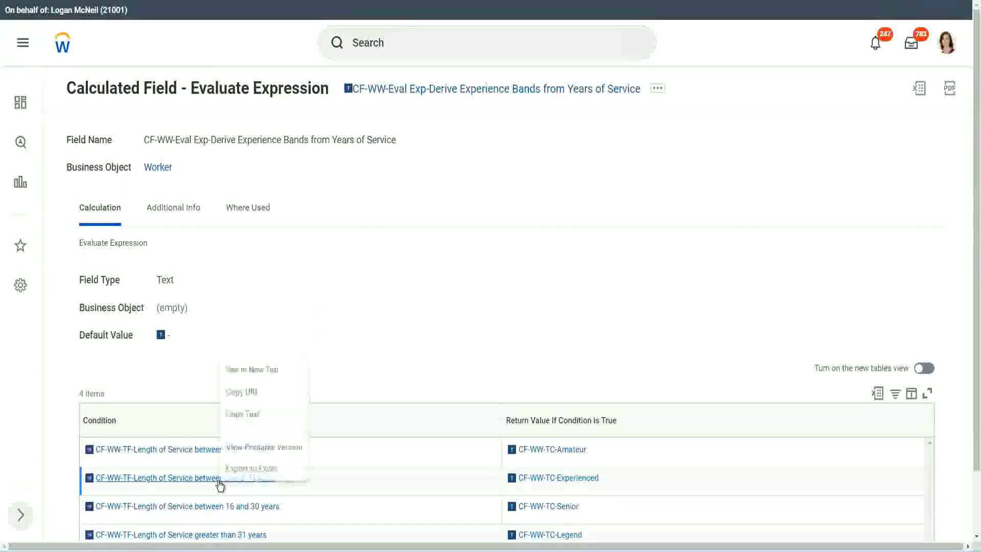
click(254, 423)
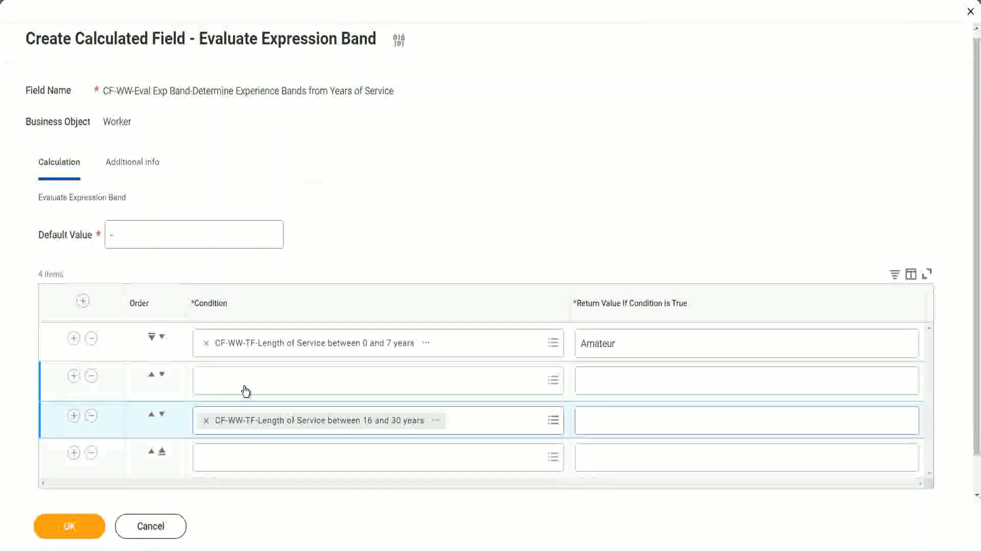
click(245, 391)
key(ctrl+v)
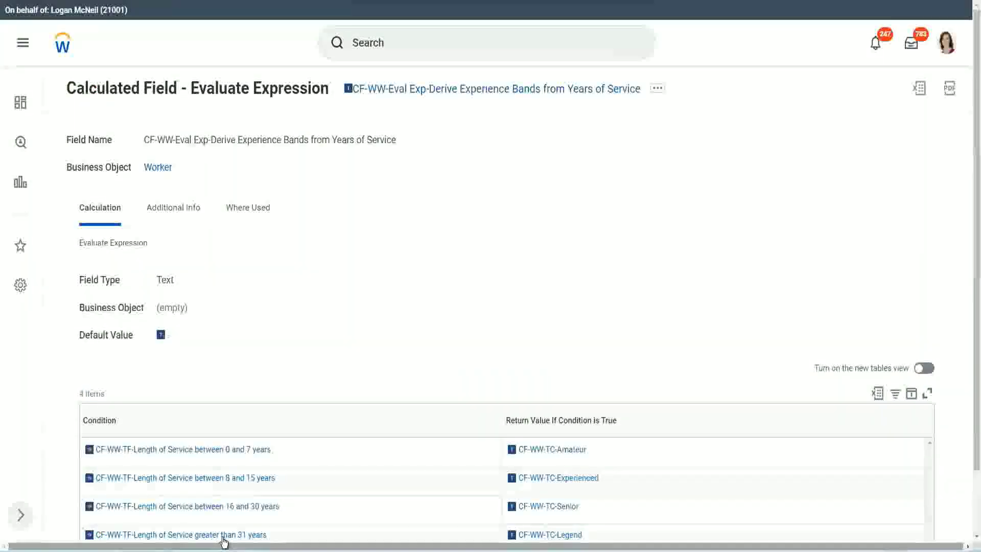
Copy CF-WW-TF-Length of Service greater than 31 years from the existing field into the fourth condition.
right_click(224, 540)
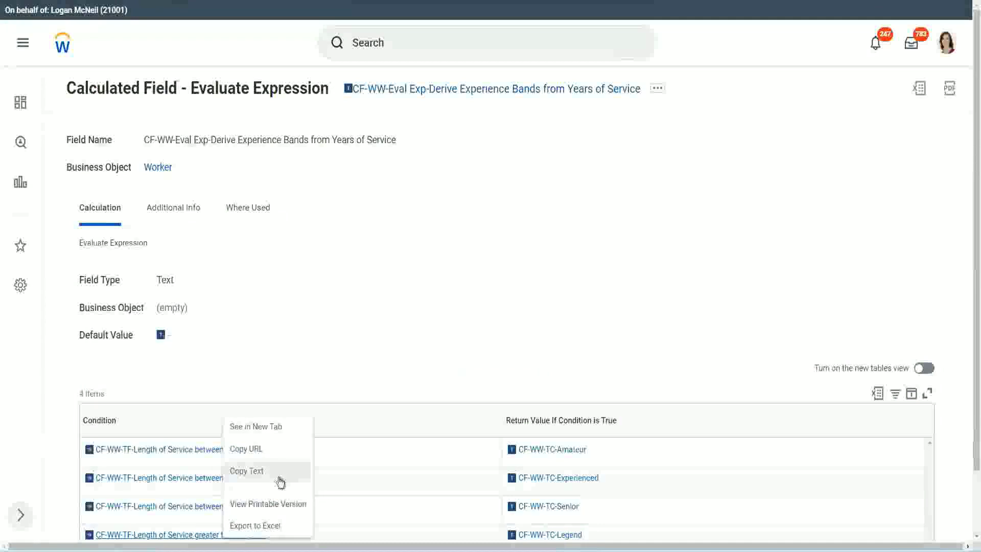
click(280, 481)
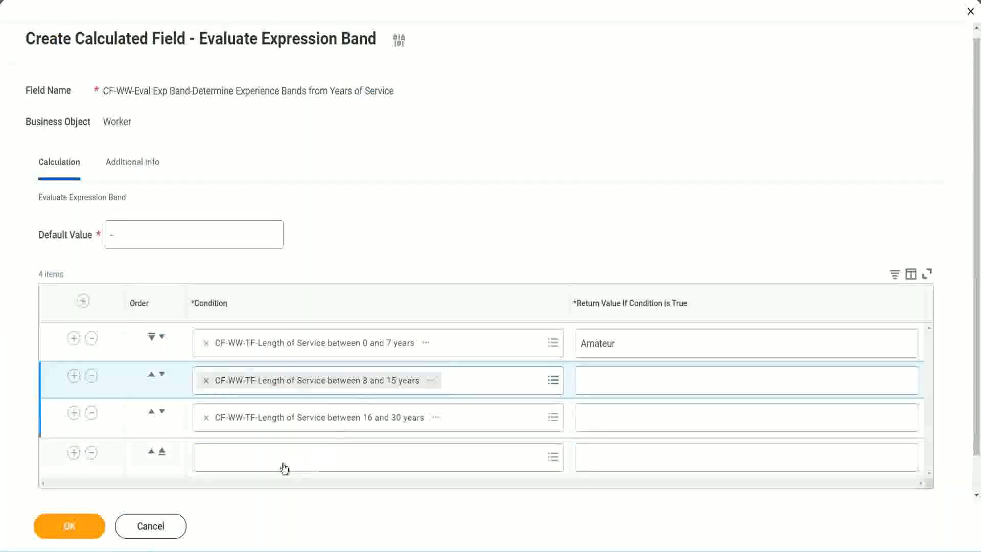
click(282, 465)
key(ctrl+v)
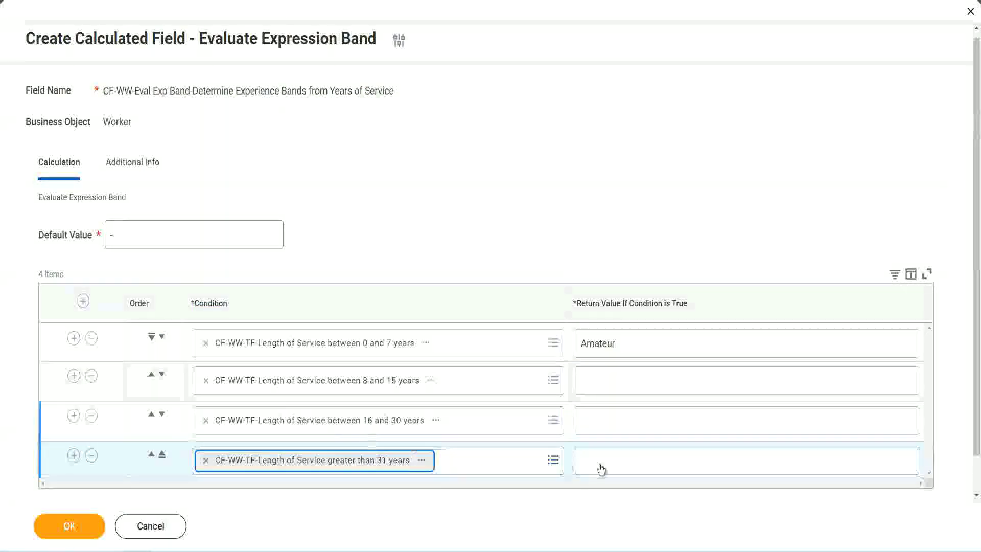
Return Experienced for 8 to 15 years, Senior for 16 to 30 and Legend for greater than 31, and save the calculated field.
click(643, 459)
text(Le)
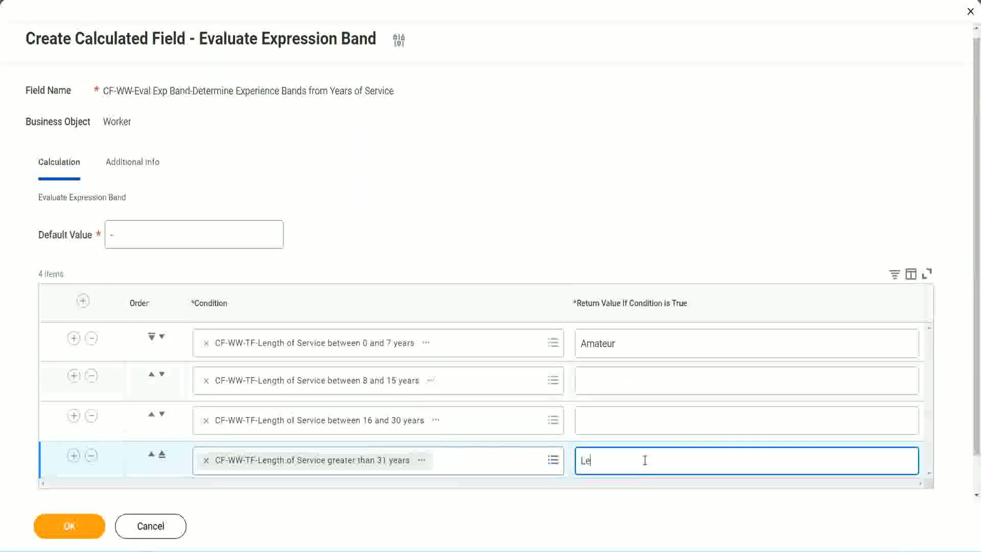
text(gend)
click(602, 418)
text(Senior)
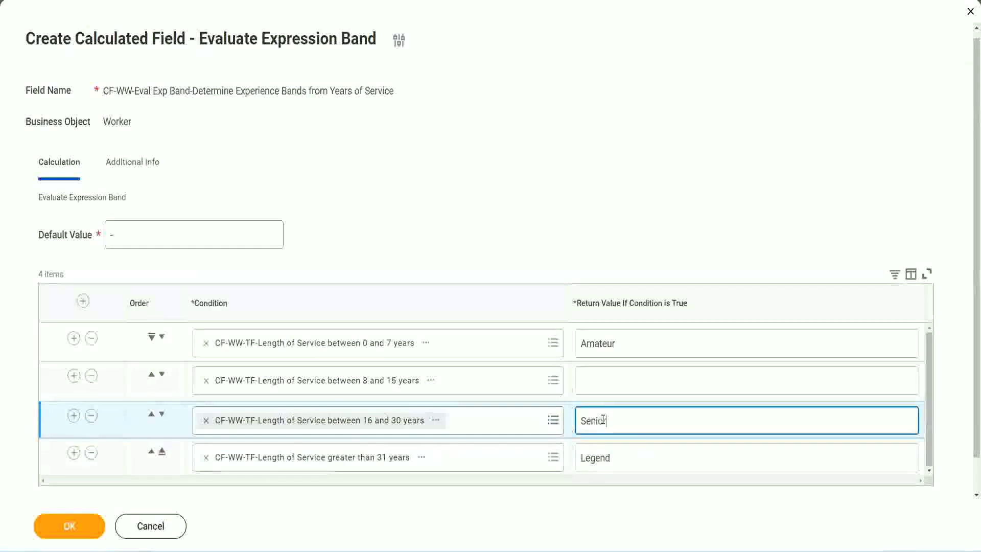
click(618, 382)
text(Ex)
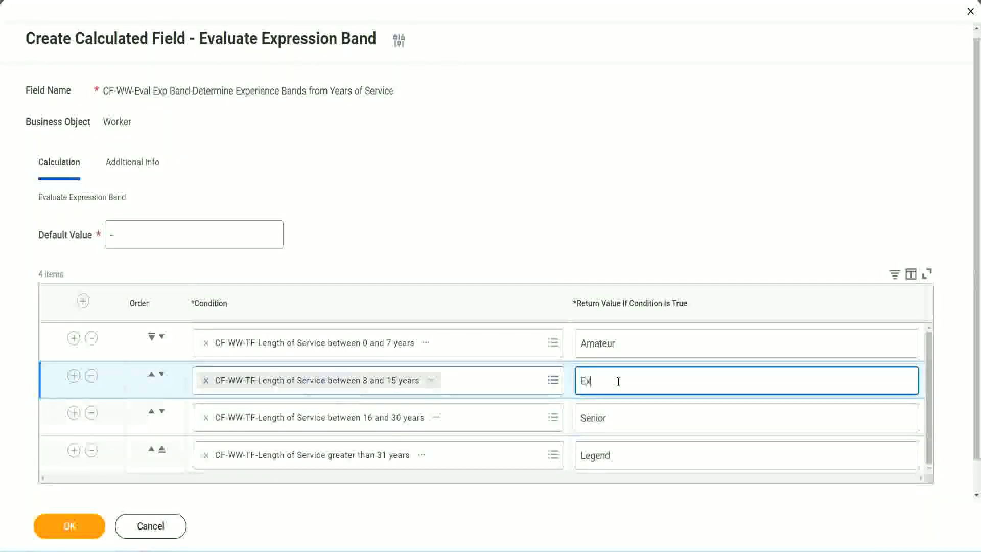
text(perienced)
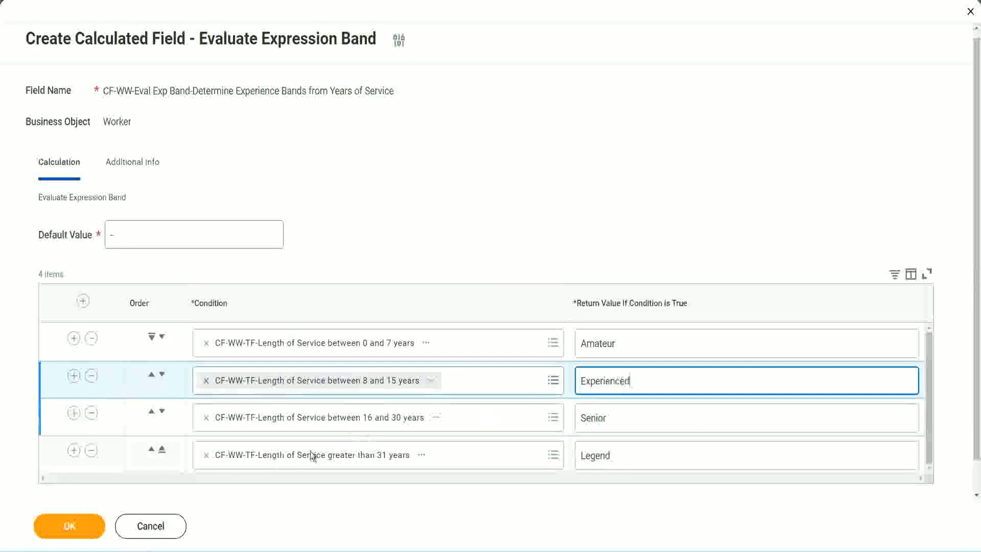
click(87, 526)
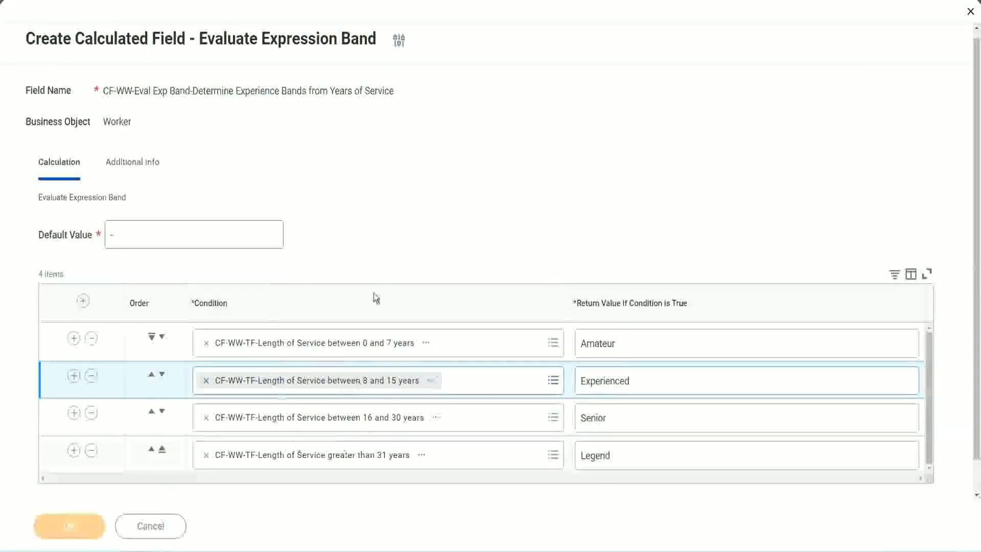
Check the return value of each condition in the saved field and copy the calculated field's name.
scroll(336, 311, down, 3)
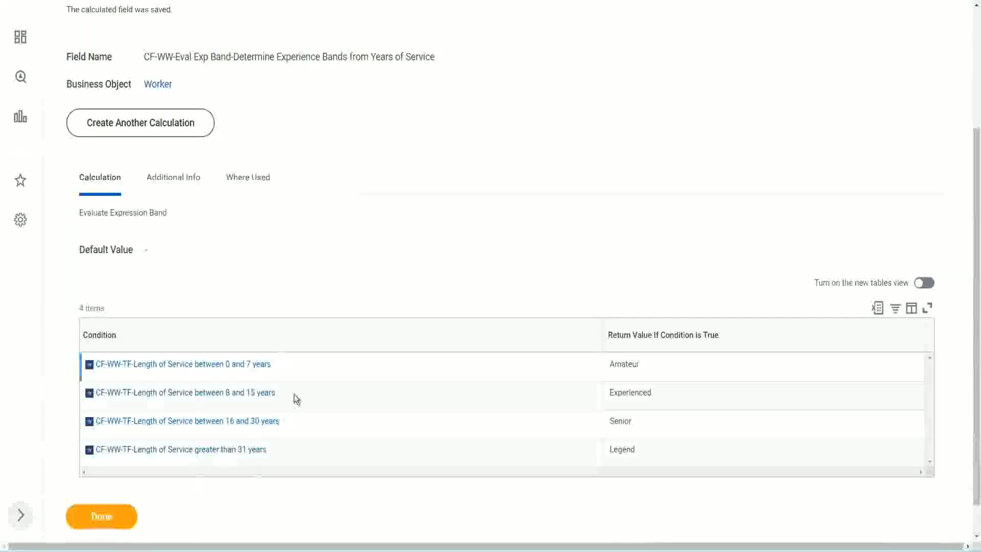
double_click(624, 364)
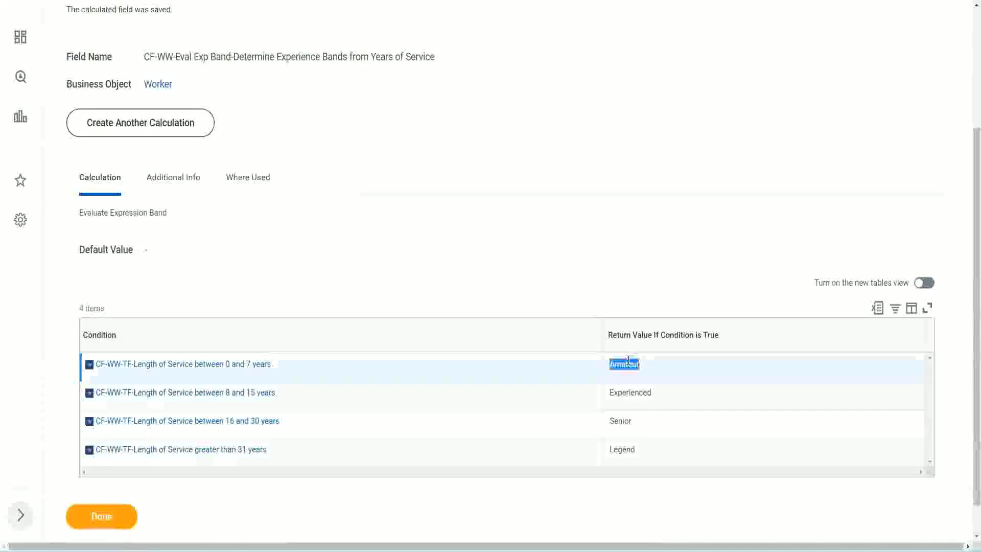
double_click(629, 392)
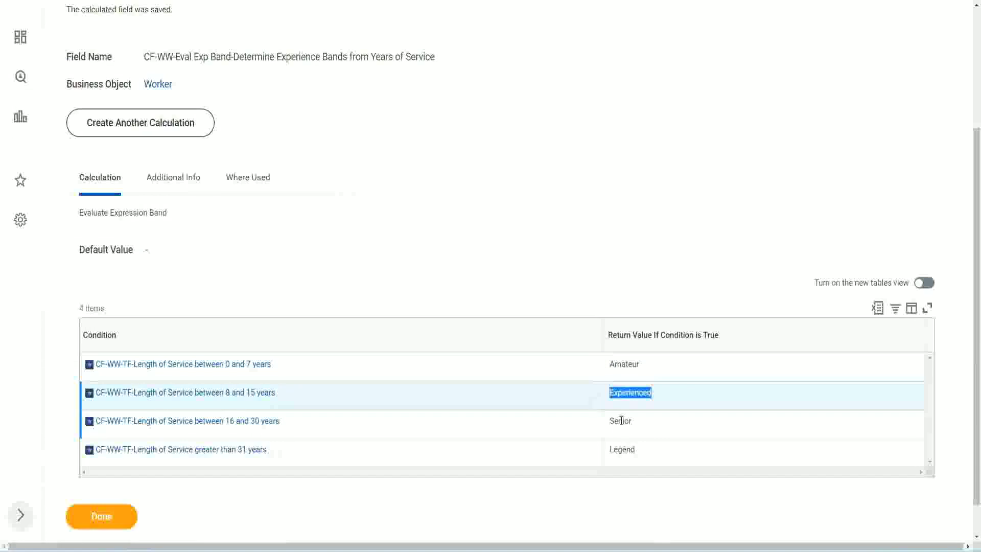
double_click(621, 420)
click(625, 455)
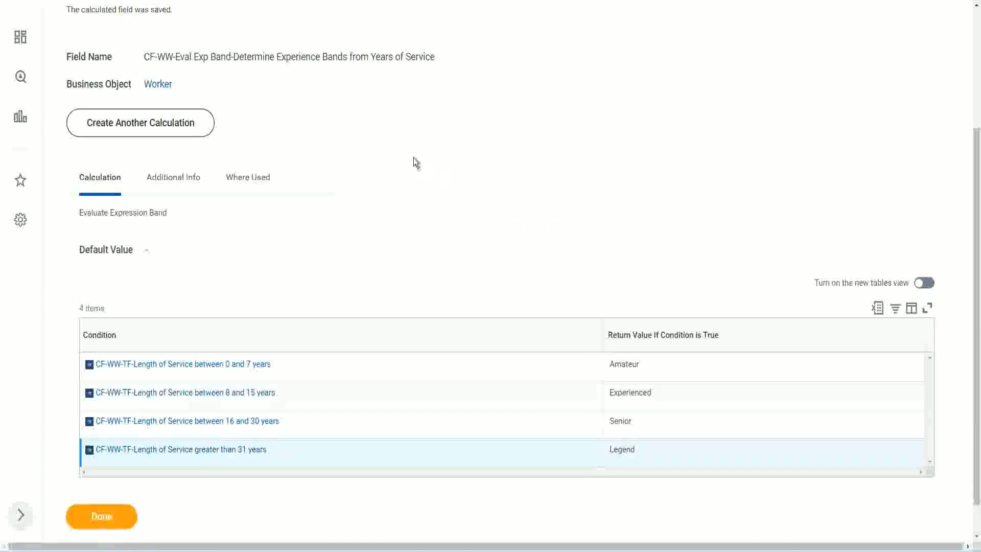
scroll(413, 157, up, 3)
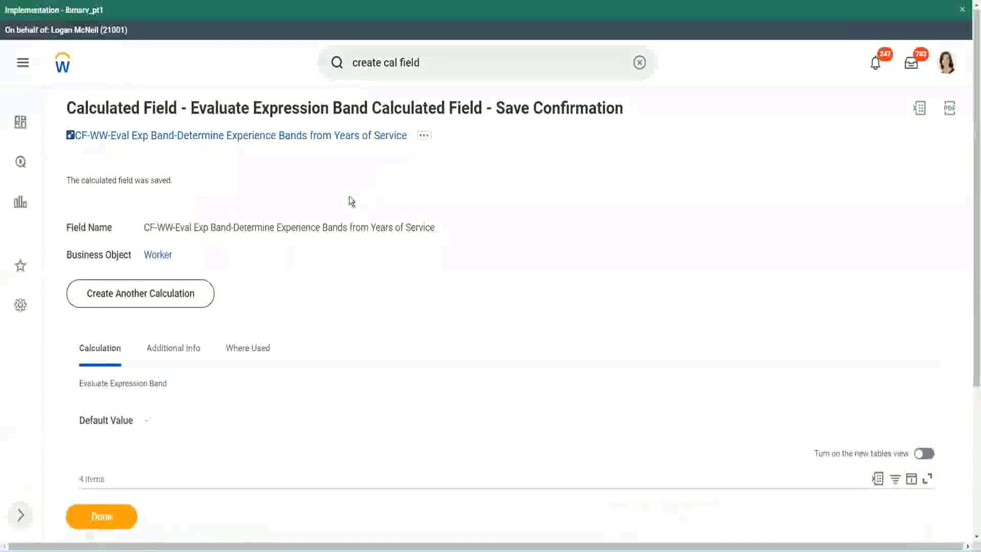
right_click(321, 136)
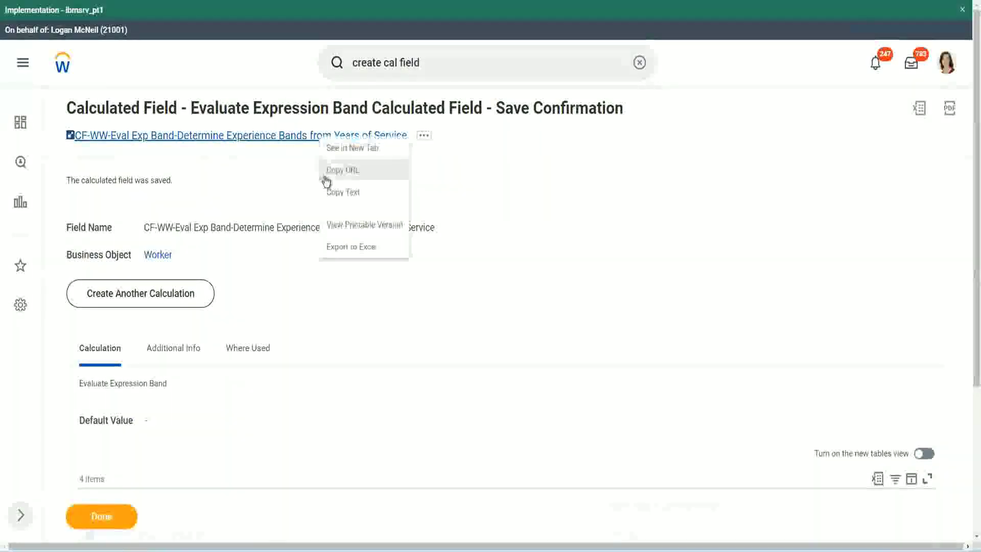
click(328, 193)
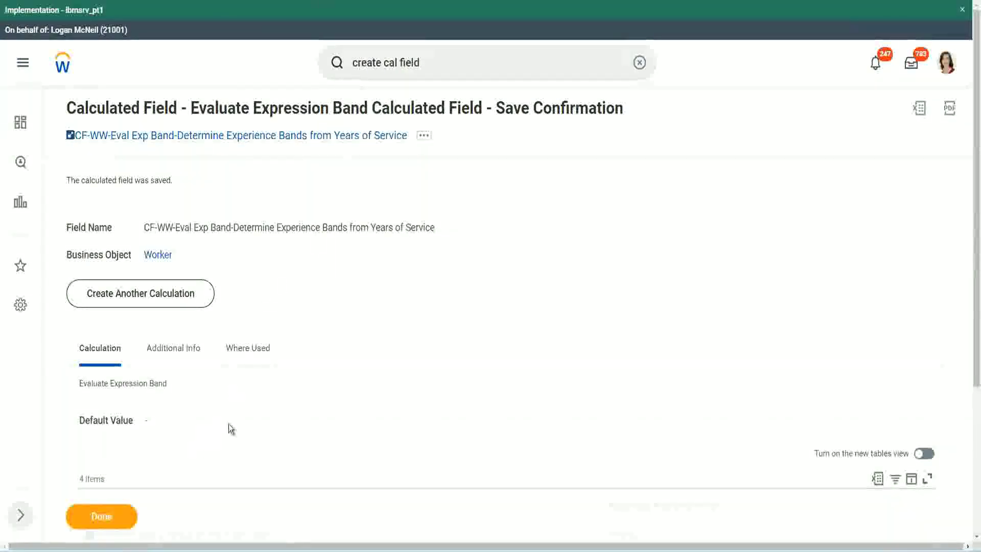
Examine the default value and the table of conditions and return values of the saved Evaluate Expression Band field.
scroll(325, 396, down, 3)
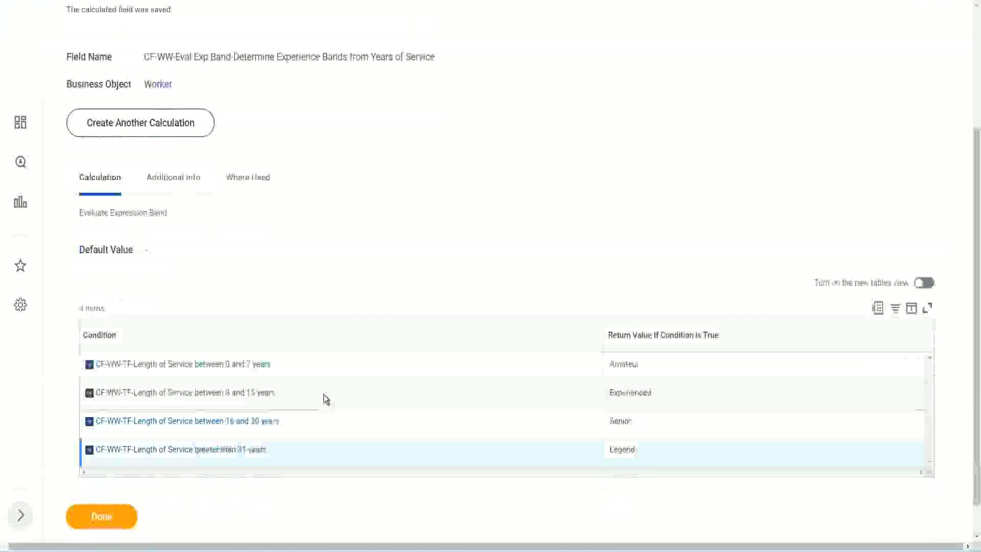
scroll(324, 394, down, 1)
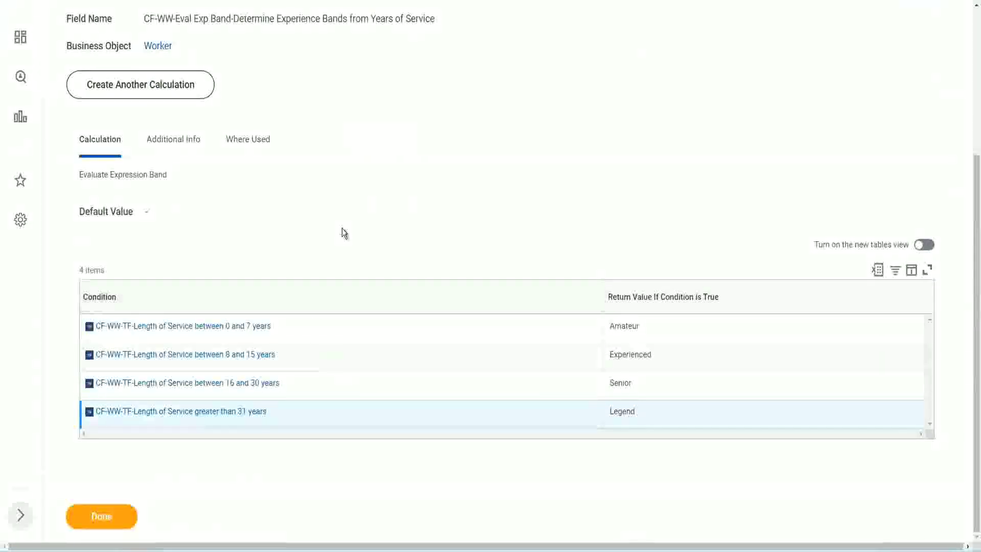
scroll(341, 229, up, 2)
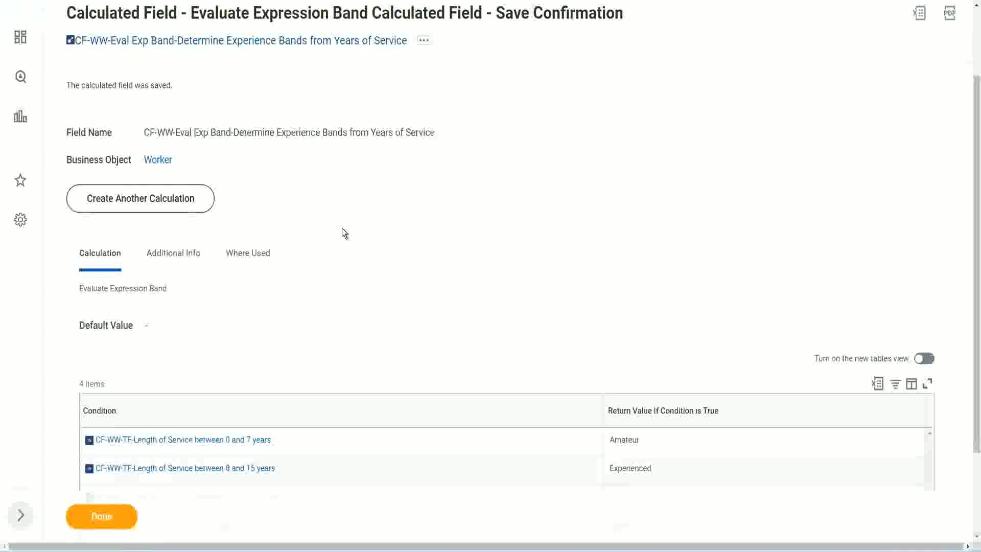
scroll(341, 227, down, 2)
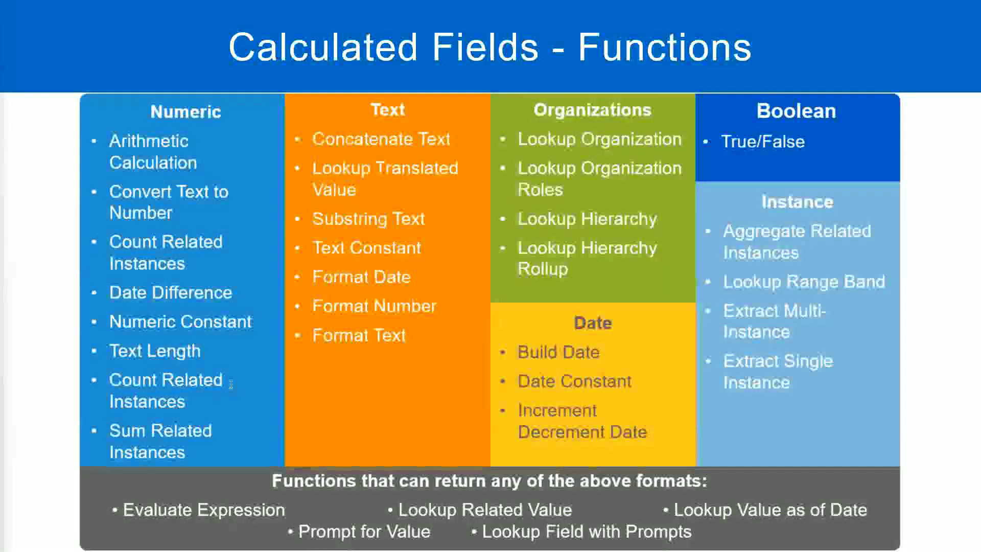
key(alt+Tab)
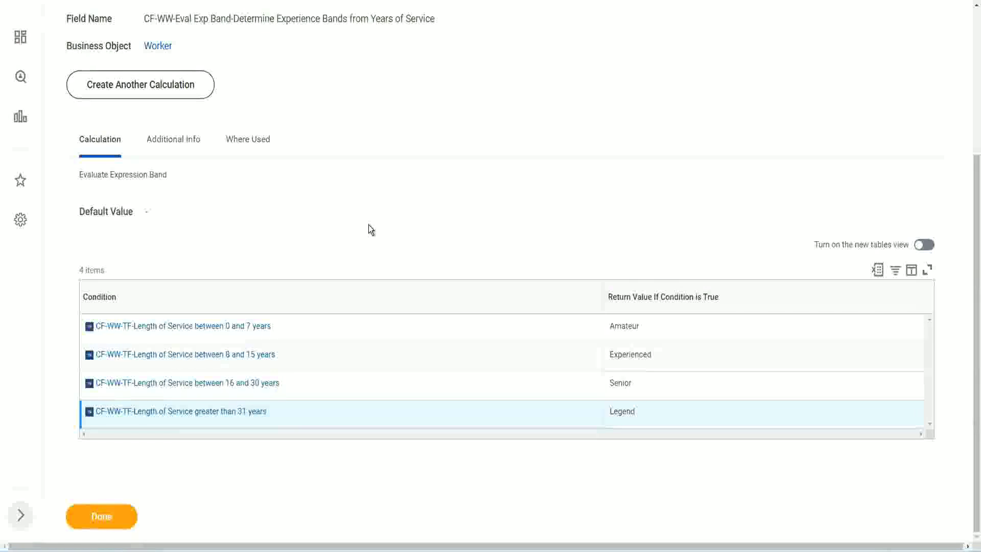
scroll(369, 225, up, 1)
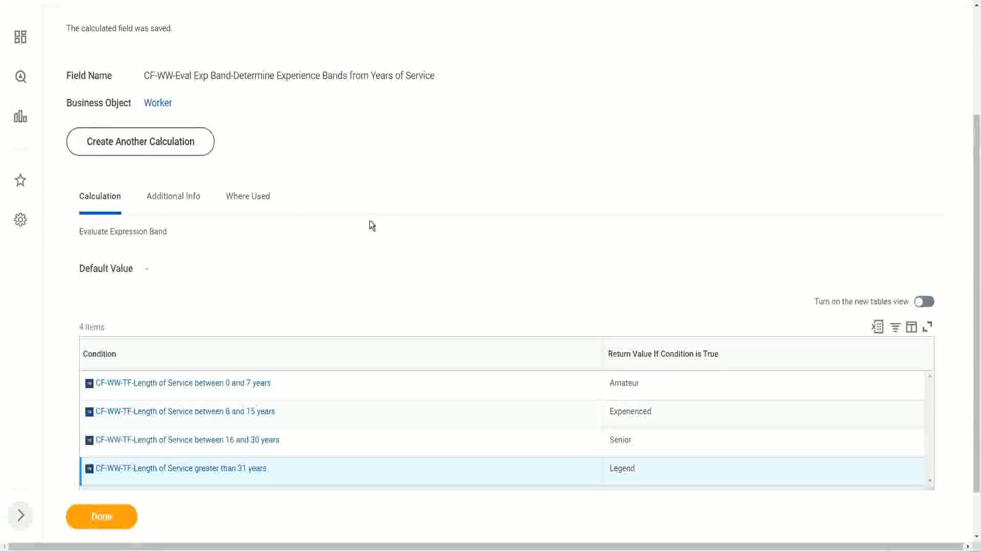
scroll(371, 227, up, 3)
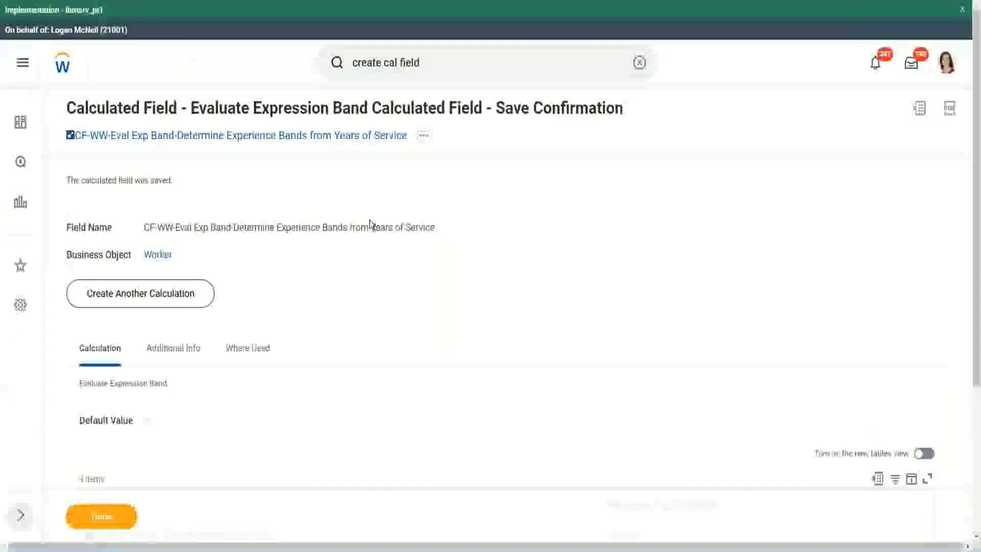
scroll(371, 226, down, 4)
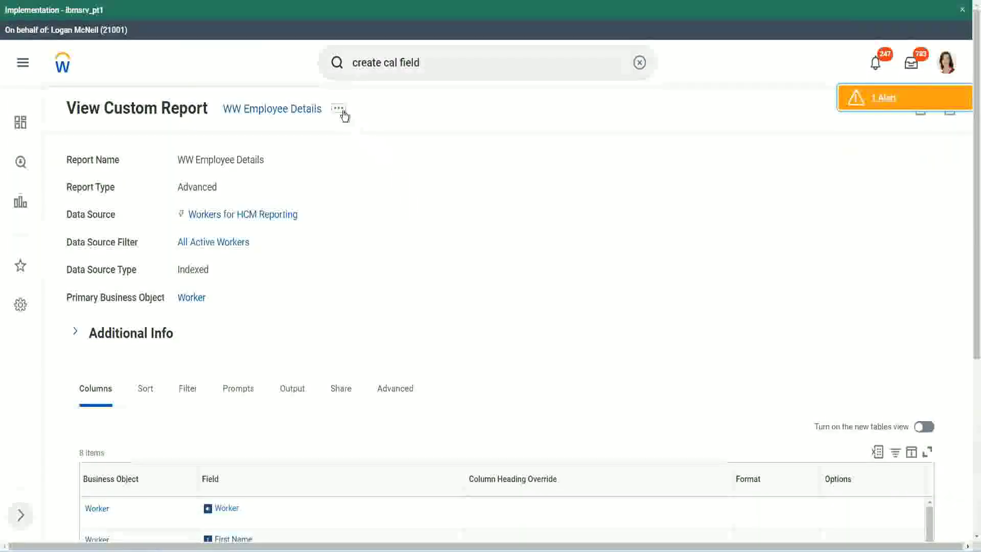
Open the WW Employee Details report for editing and add a new Worker column row below the Experience Bands row.
click(338, 108)
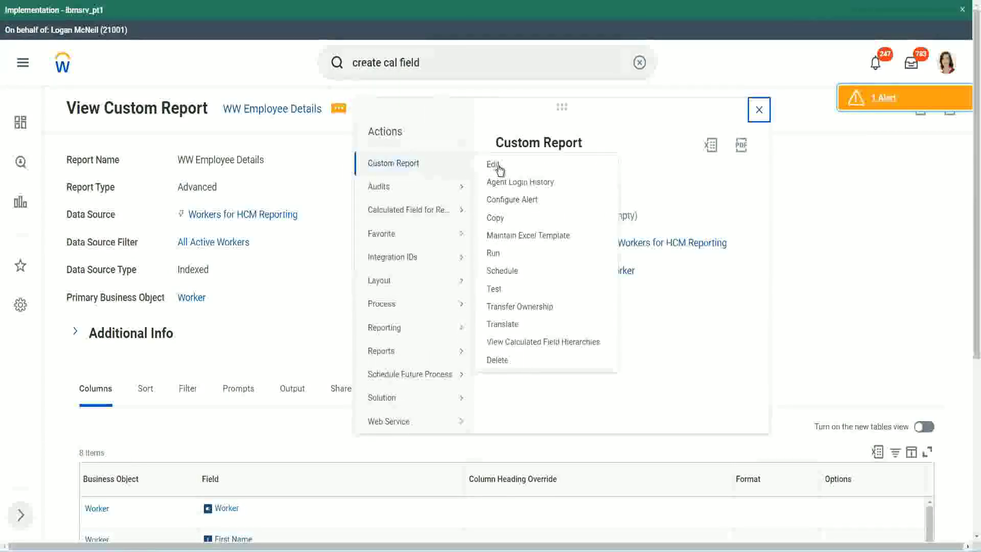
click(494, 165)
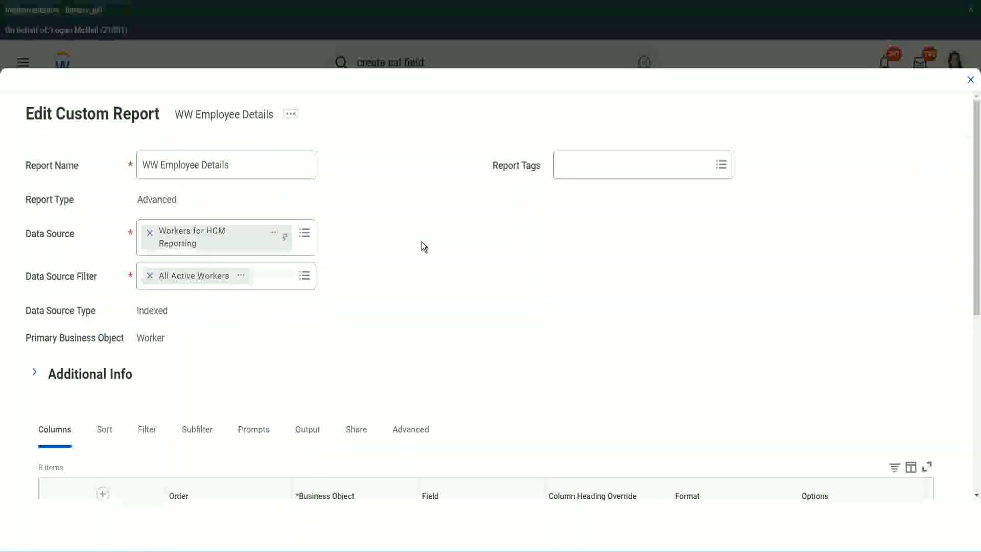
scroll(422, 244, down, 8)
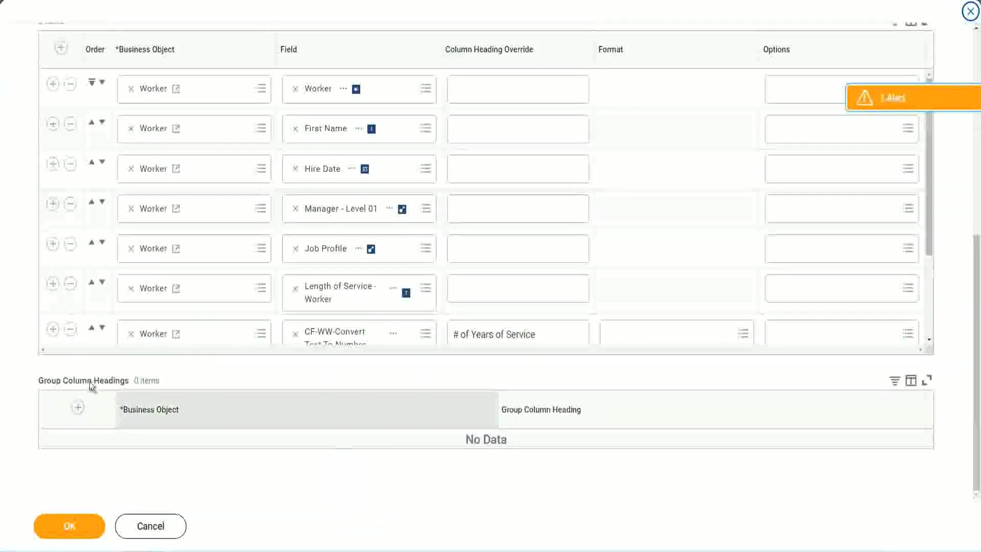
scroll(204, 247, down, 3)
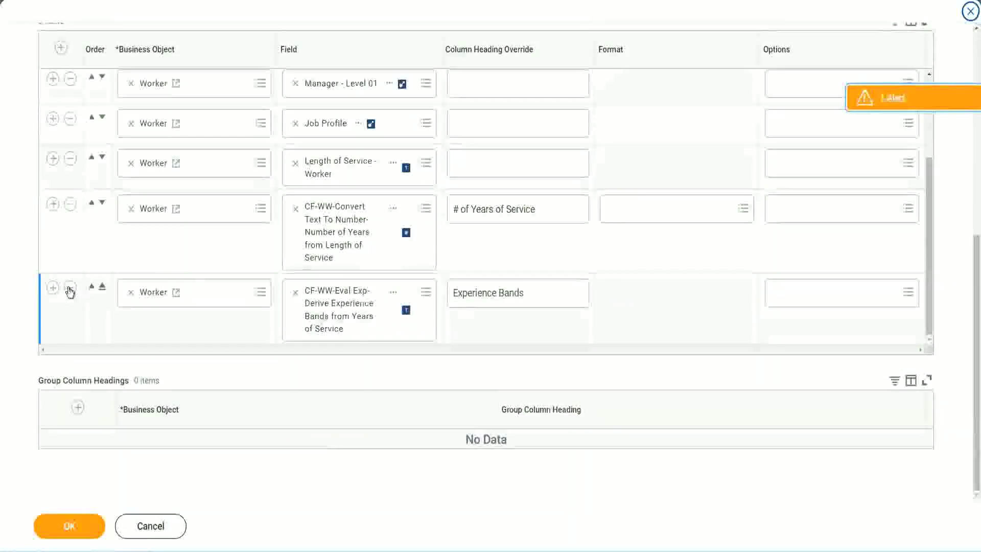
click(53, 287)
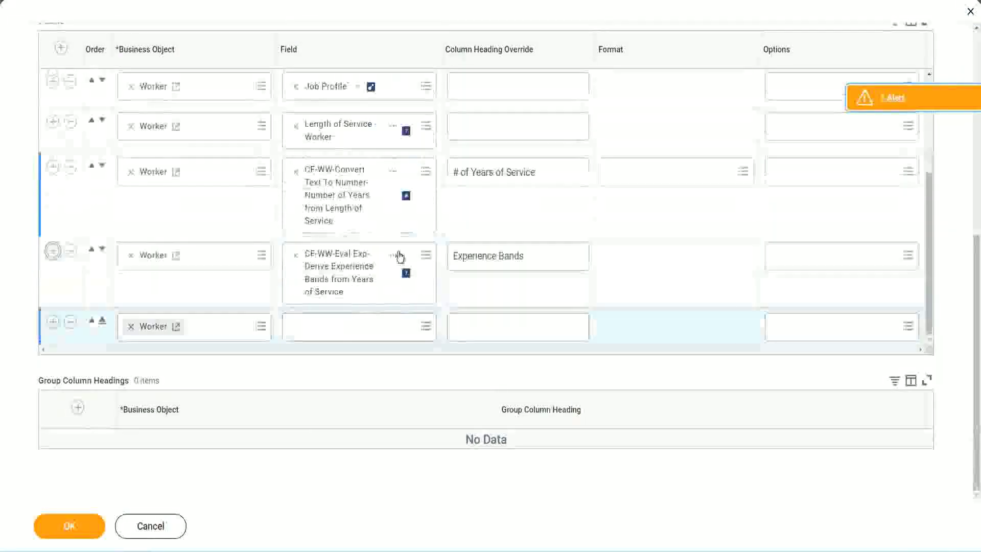
Copy the name of the existing Experience Bands row's field into the new row's field search.
right_click(342, 277)
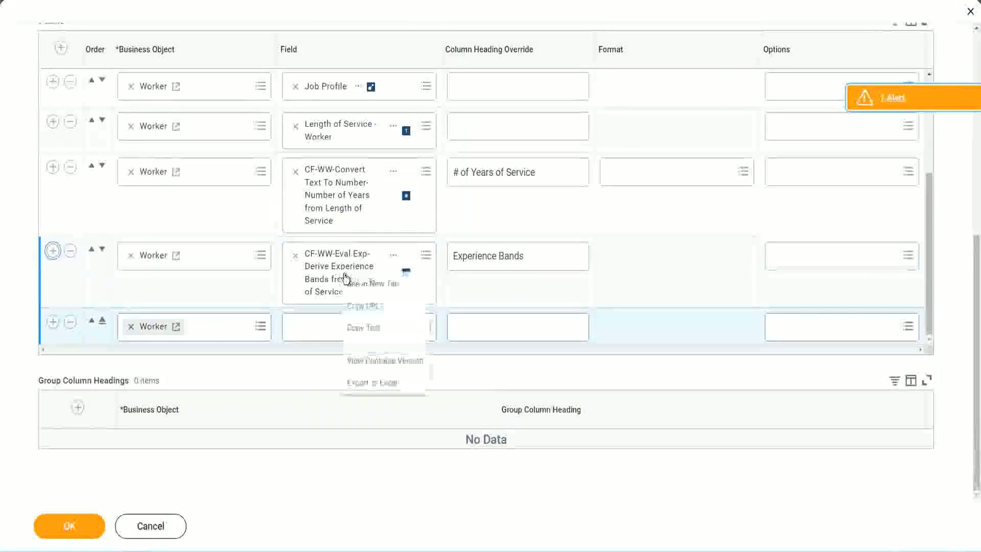
click(366, 328)
click(306, 333)
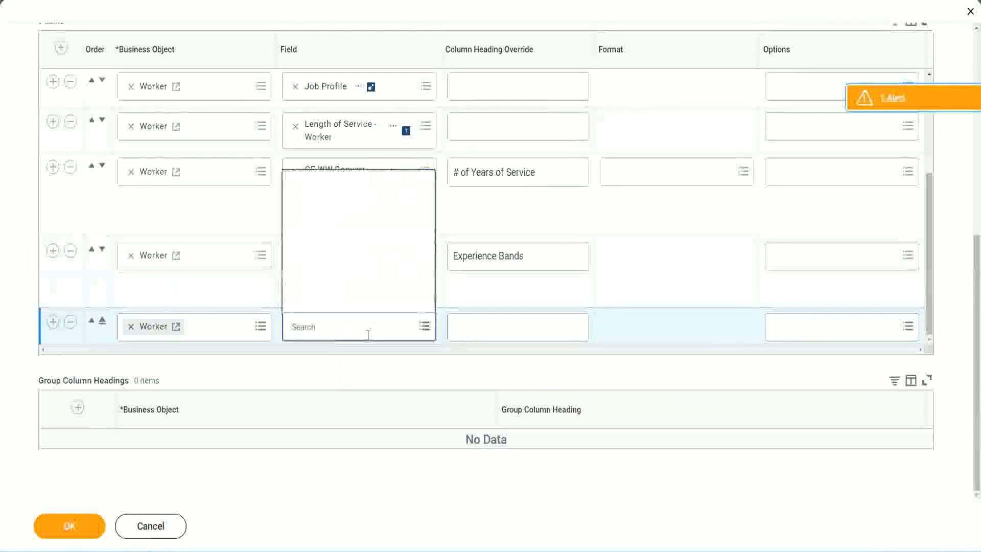
key(ctrl+v)
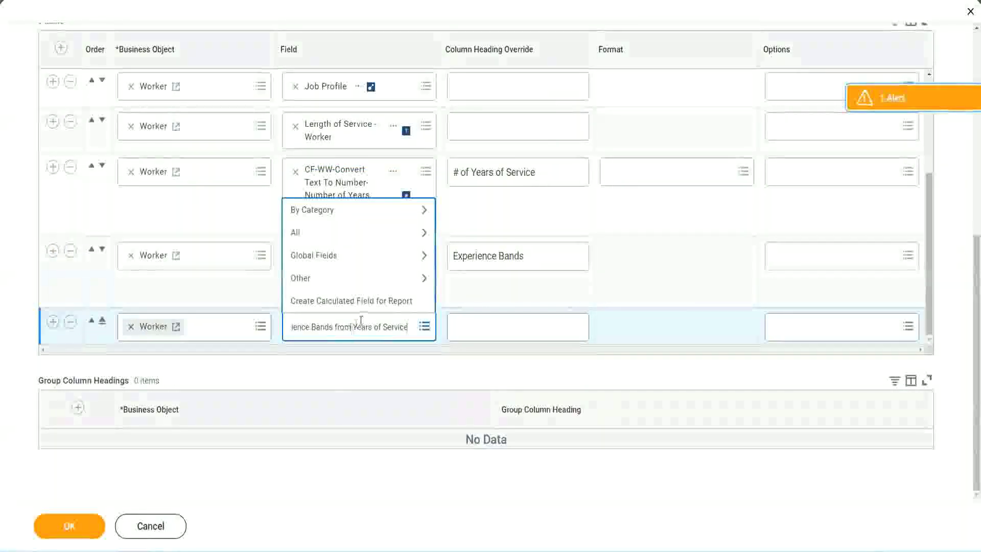
Change the search text to CF-WW-Eval Exp Band and select CF-WW-Eval Exp Band-Determine Experience Bands from Years of Service as the new row's field.
drag(295, 318, 249, 323)
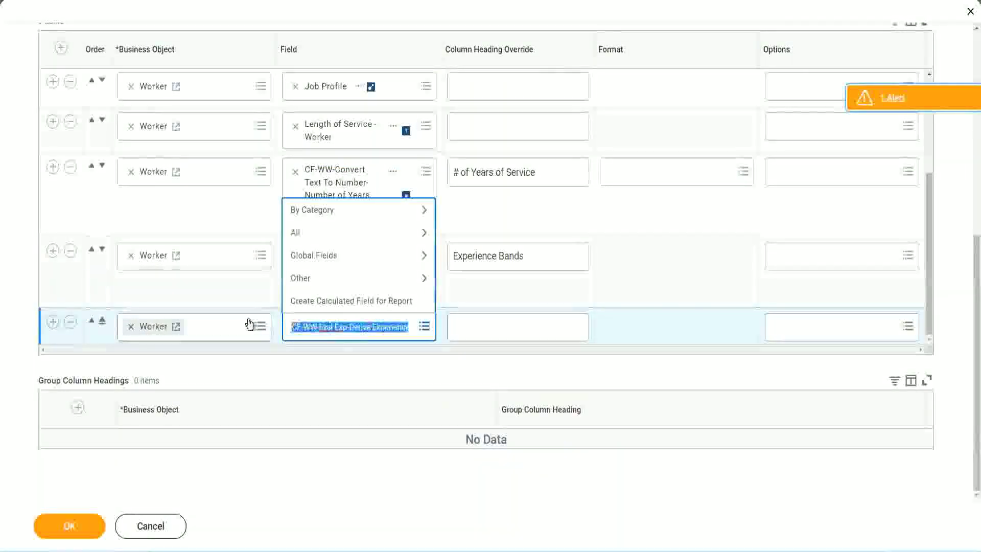
click(366, 335)
text(Band)
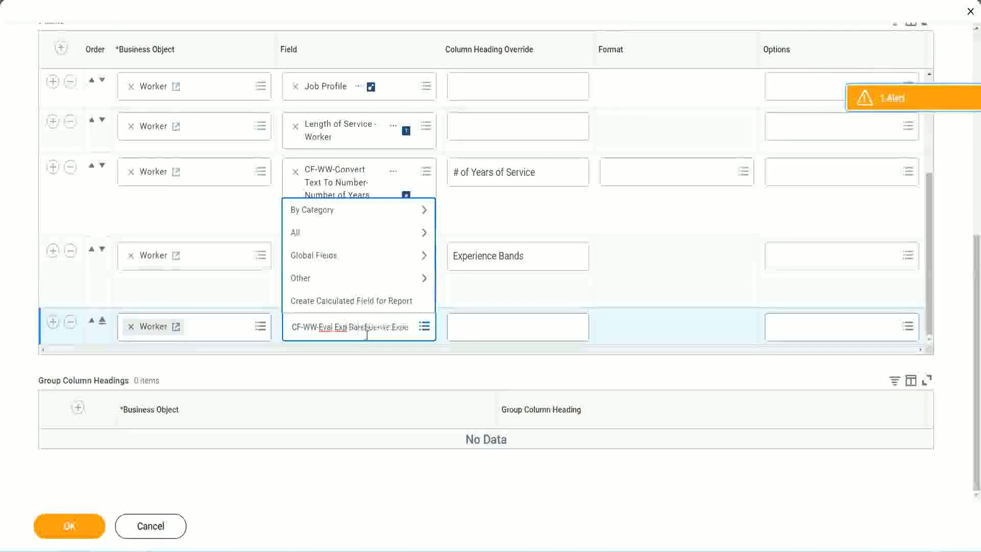
key(Delete)
key(Delete)
key(Delete)
key(Delete)
key(Delete)
key(Delete)
key(Delete)
key(Delete)
key(Delete)
key(Delete)
key(Delete)
key(Delete)
key(Delete)
key(Delete)
key(Delete)
key(Delete)
key(Delete)
key(Delete)
key(Delete)
key(Delete)
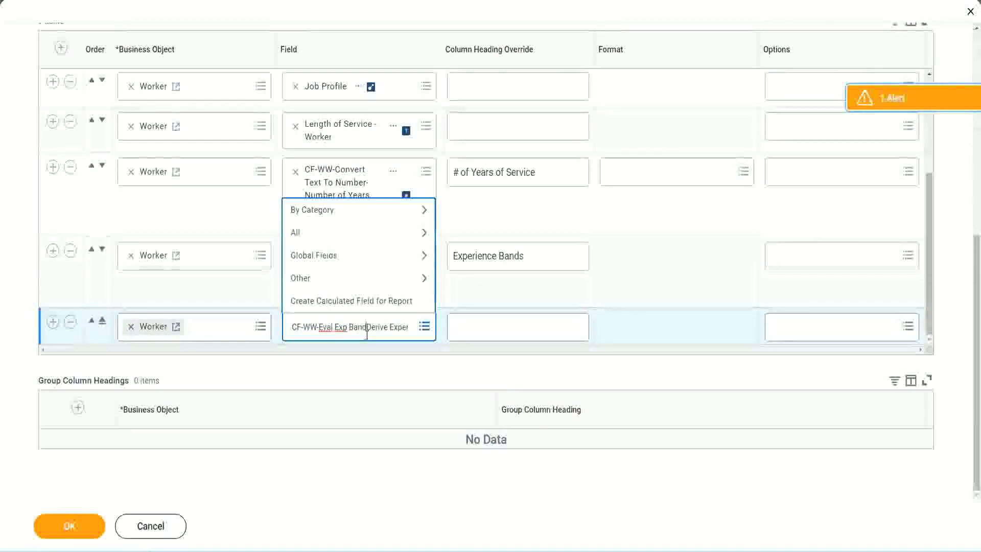
key(Delete)
key(Delete)
key(Delete)
key(Delete)
key(Delete)
key(Delete)
key(Delete)
key(Delete)
key(Delete)
key(Delete)
key(Delete)
key(Delete)
key(Delete)
key(Delete)
key(Delete)
key(Delete)
key(Delete)
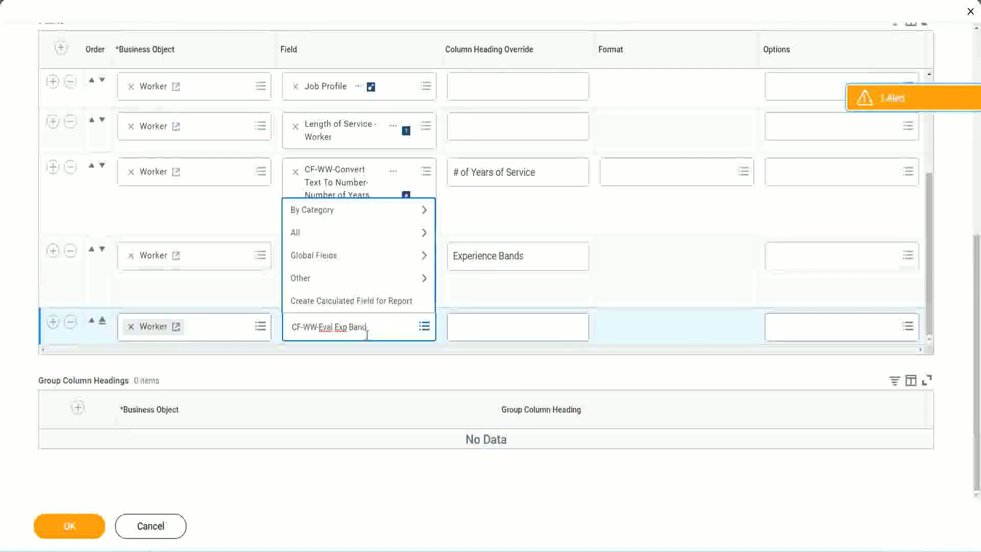
key(Return)
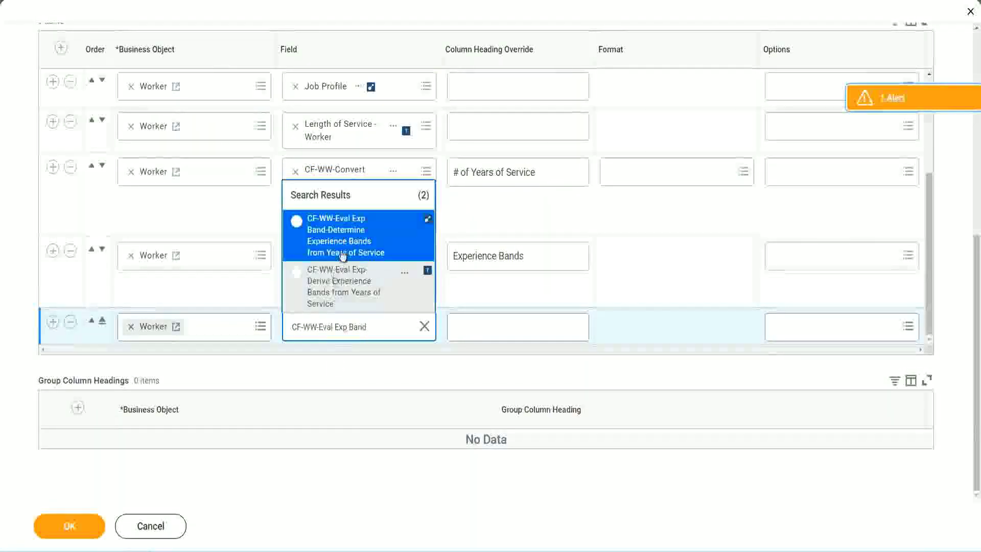
click(357, 242)
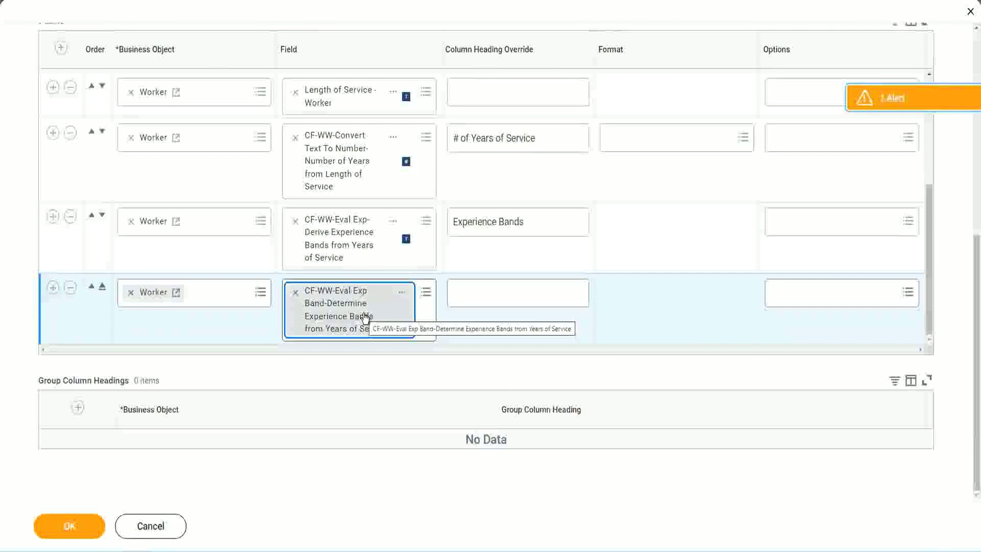
Reuse the Experience Bands heading for the new row, extending its column heading override to Experience Bands (Eval Exp Bands).
click(540, 223)
key(ctrl+c)
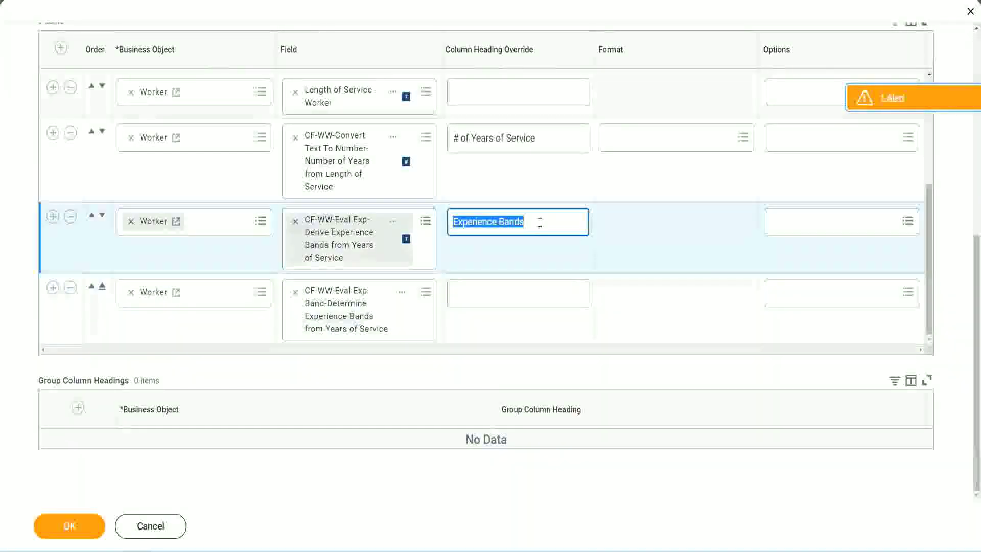
click(476, 291)
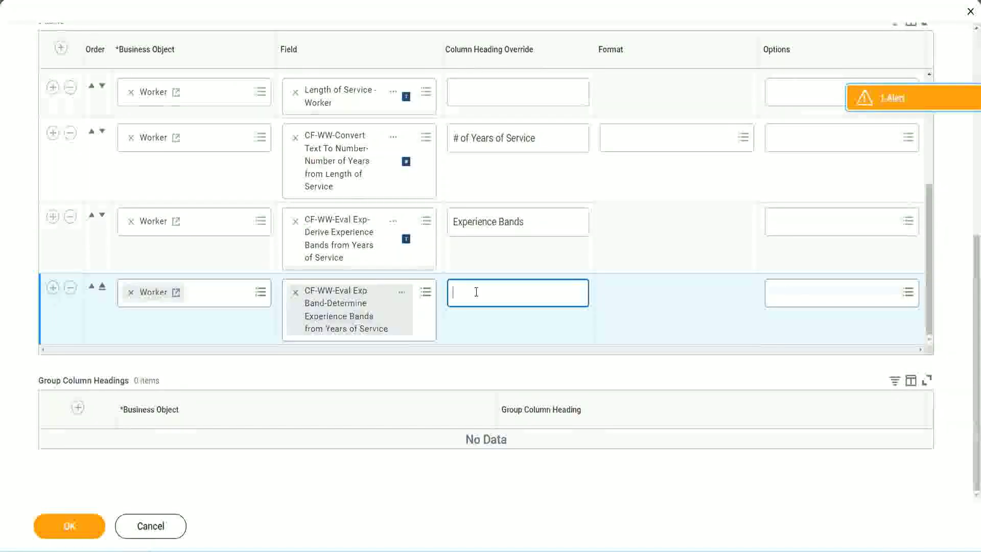
key(ctrl+v)
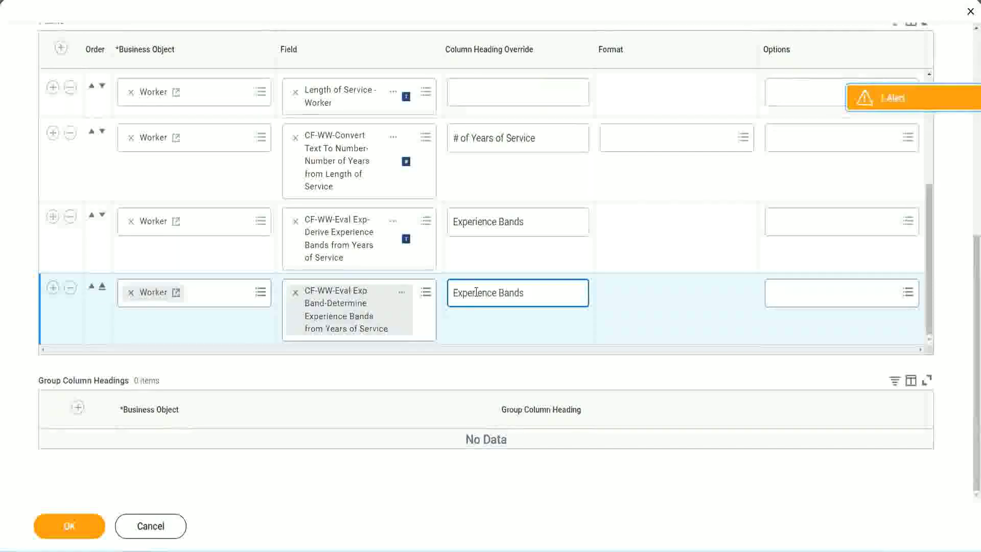
text(()
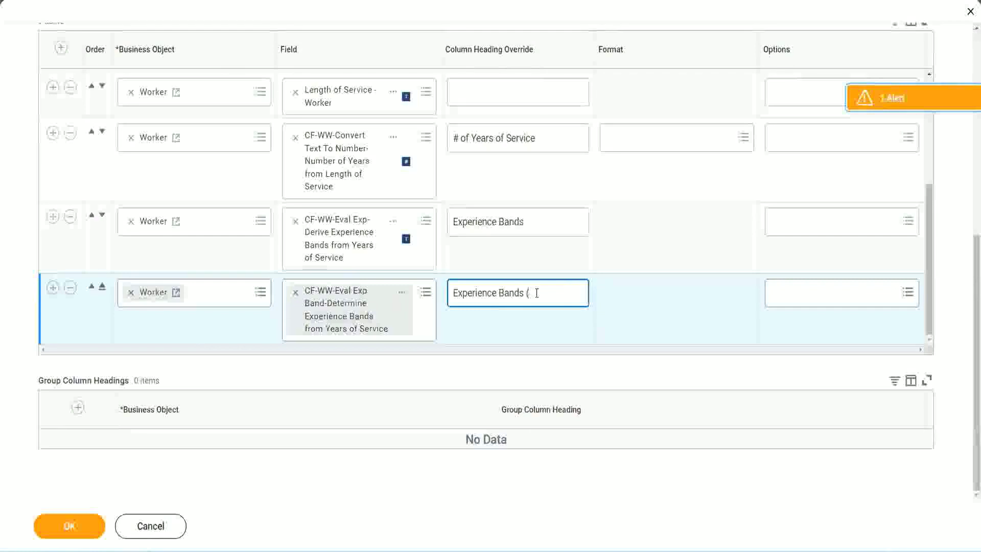
text(Eval E)
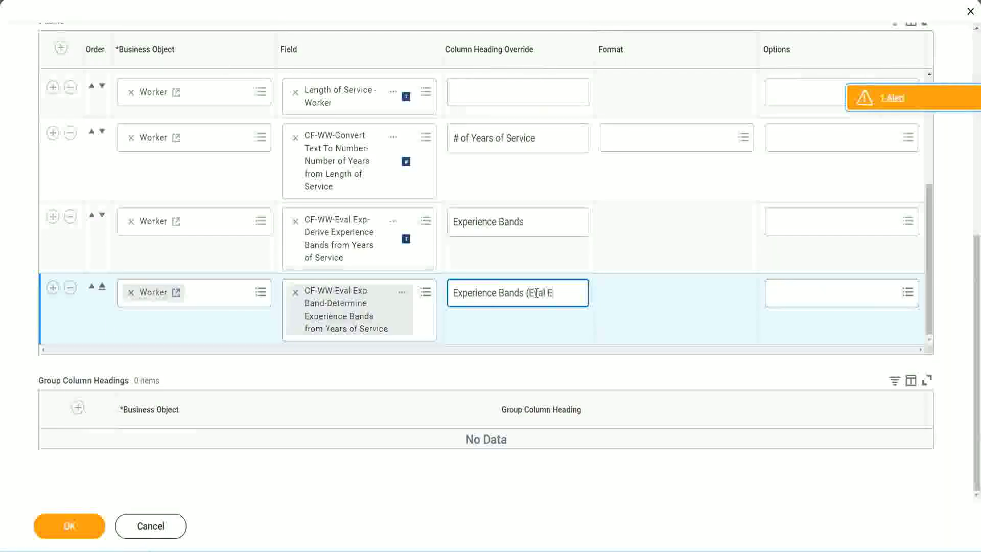
text(xp Bands))
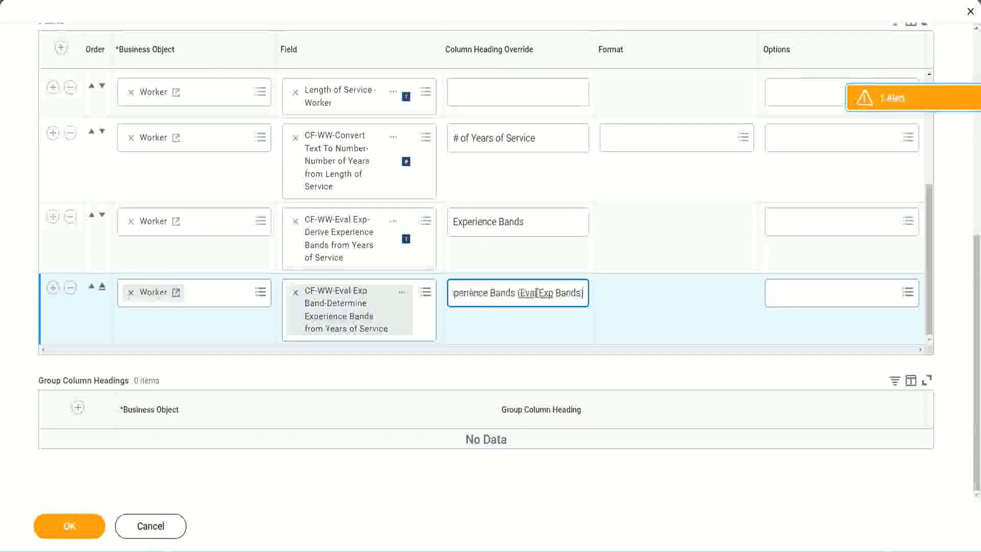
double_click(547, 292)
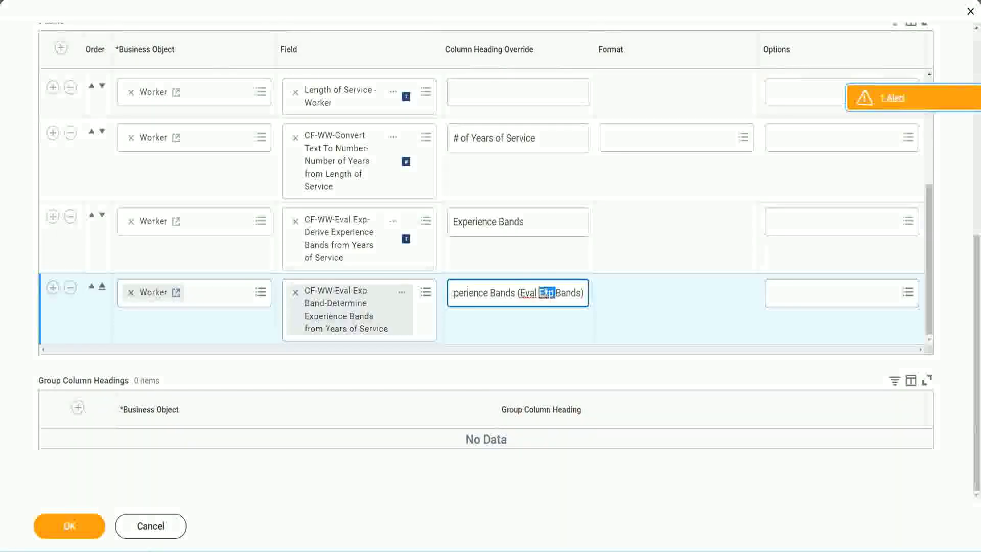
click(565, 291)
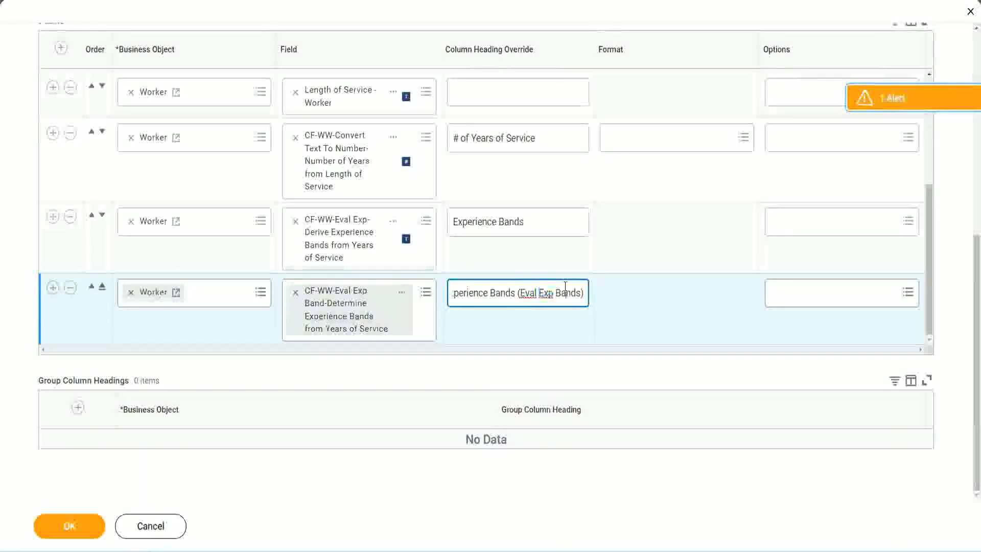
Save the edited WW Employee Details report definition and run the report.
click(73, 529)
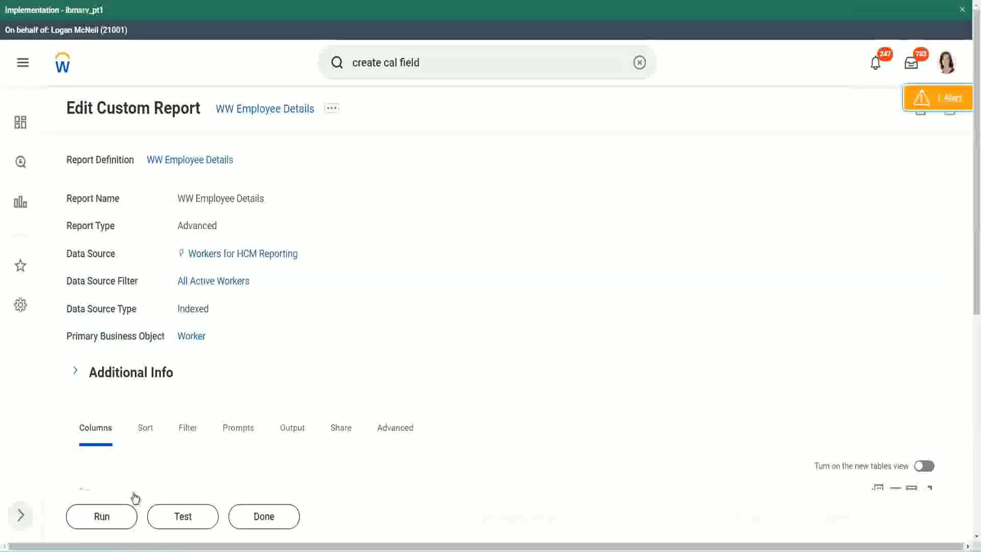
click(113, 517)
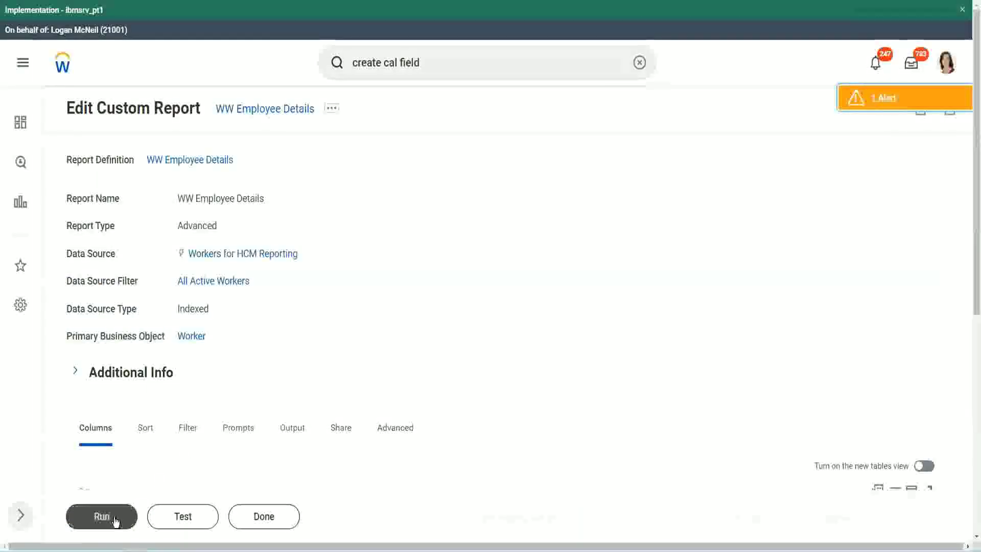